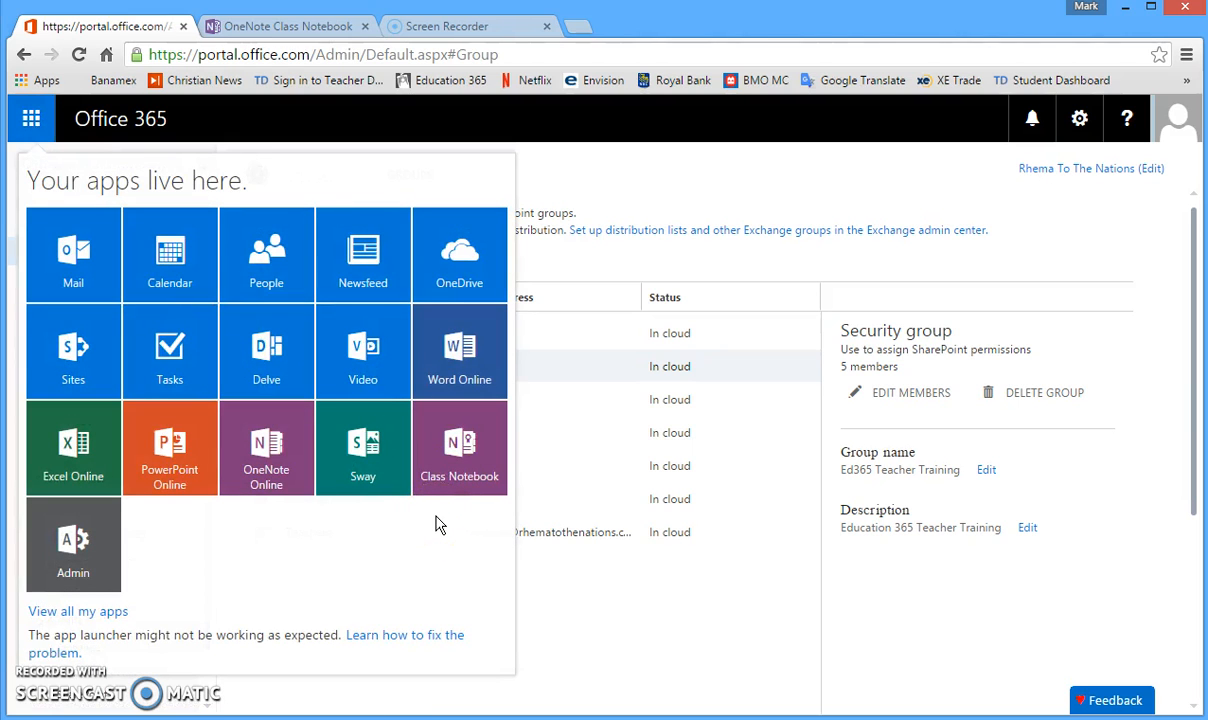
Step: Open the Ed 365 Teacher Training notebook in OneNote Online
{"action": "left_click", "coordinate": [267, 456]}
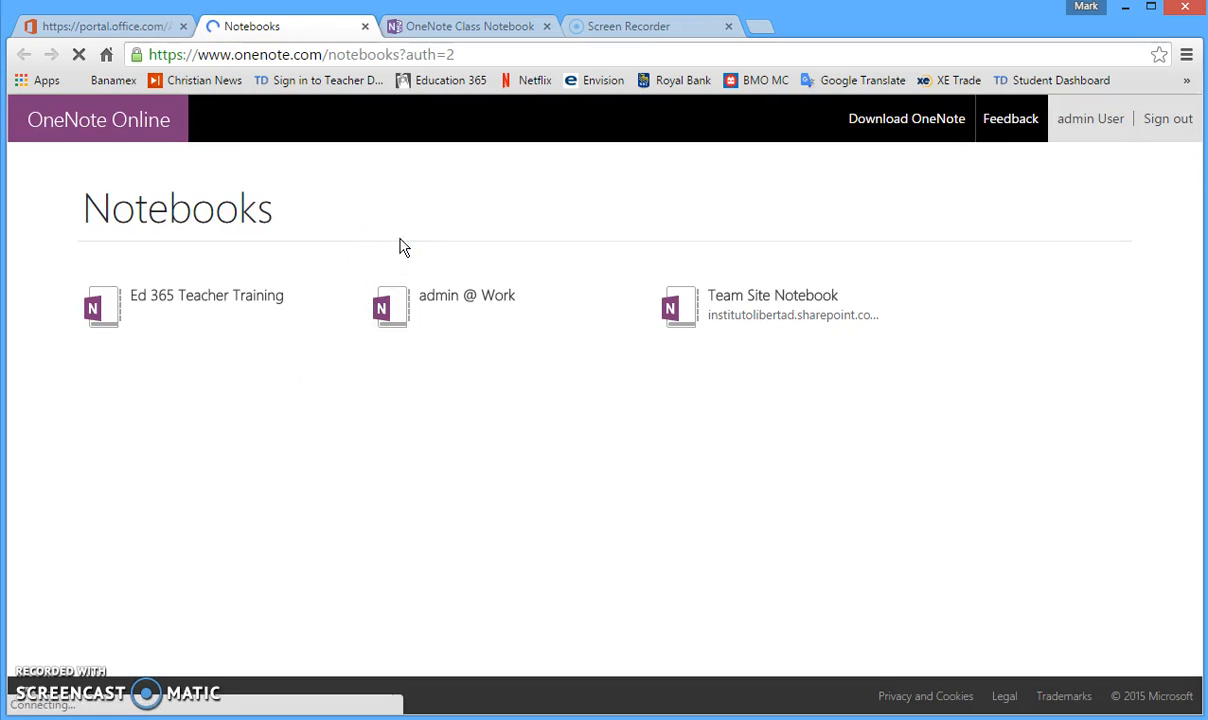
{"action": "left_click", "coordinate": [184, 304]}
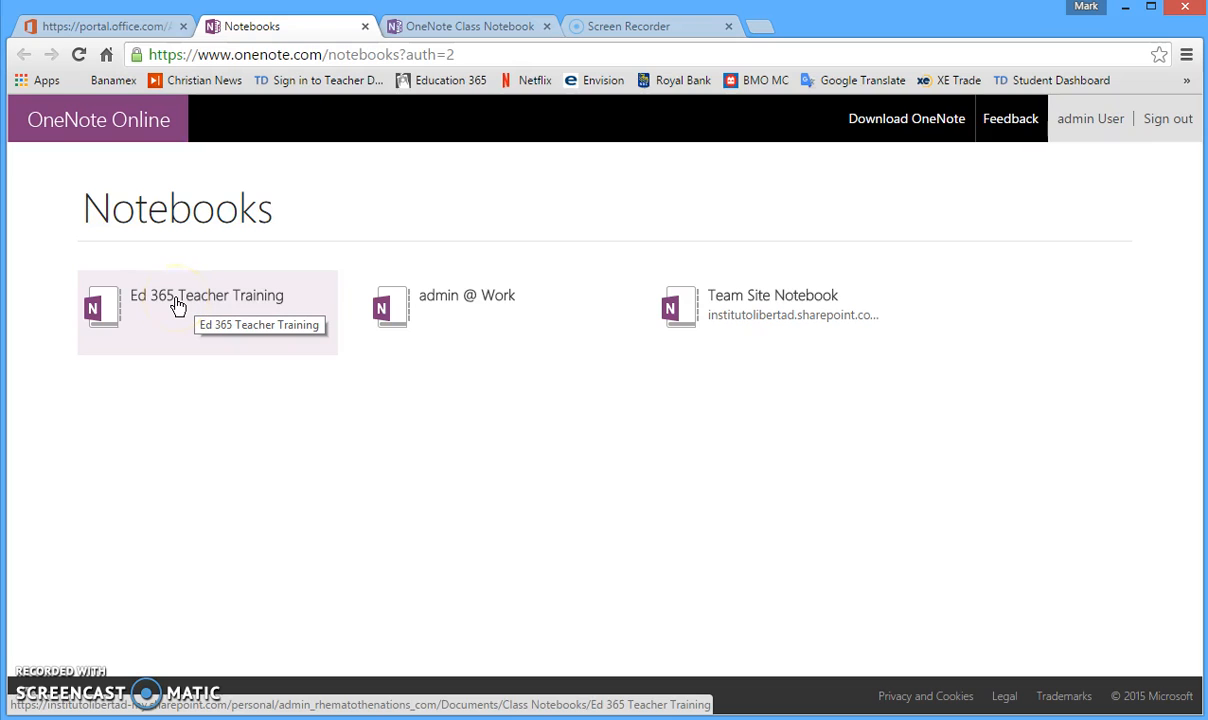
{"action": "left_click", "coordinate": [178, 305]}
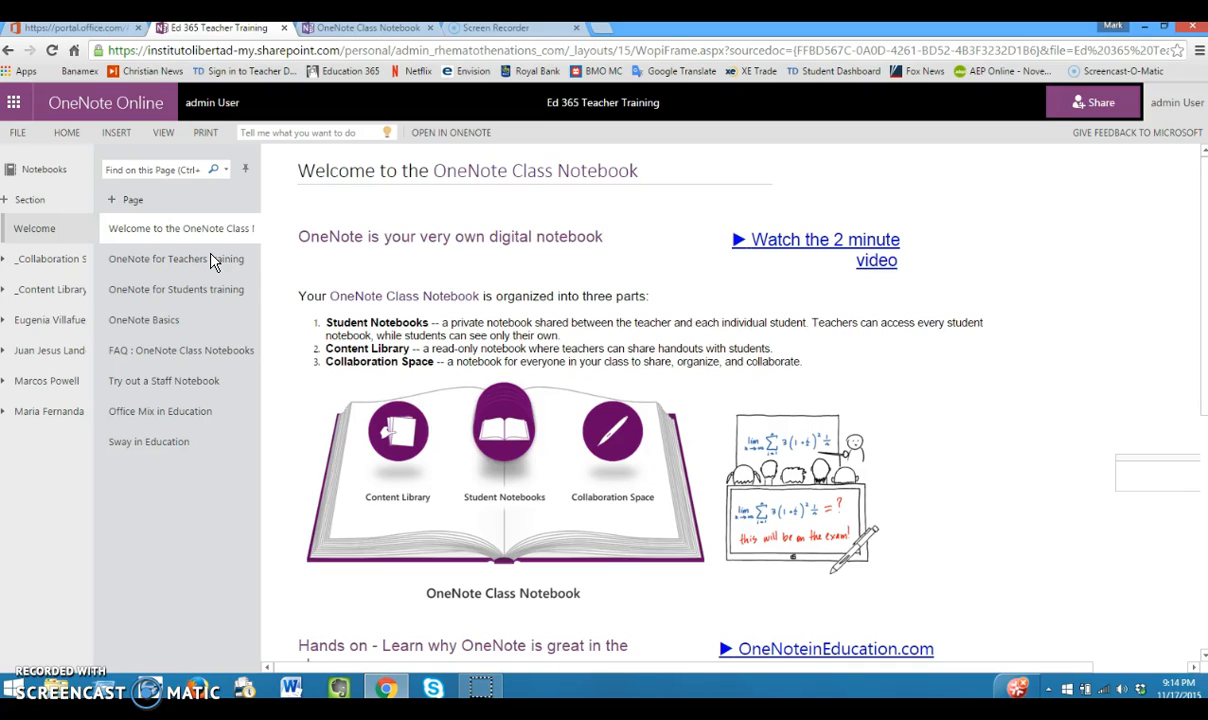
Step: Review the getting-started pages in the Collaboration Space and Content Library section groups
{"action": "left_click", "coordinate": [580, 393]}
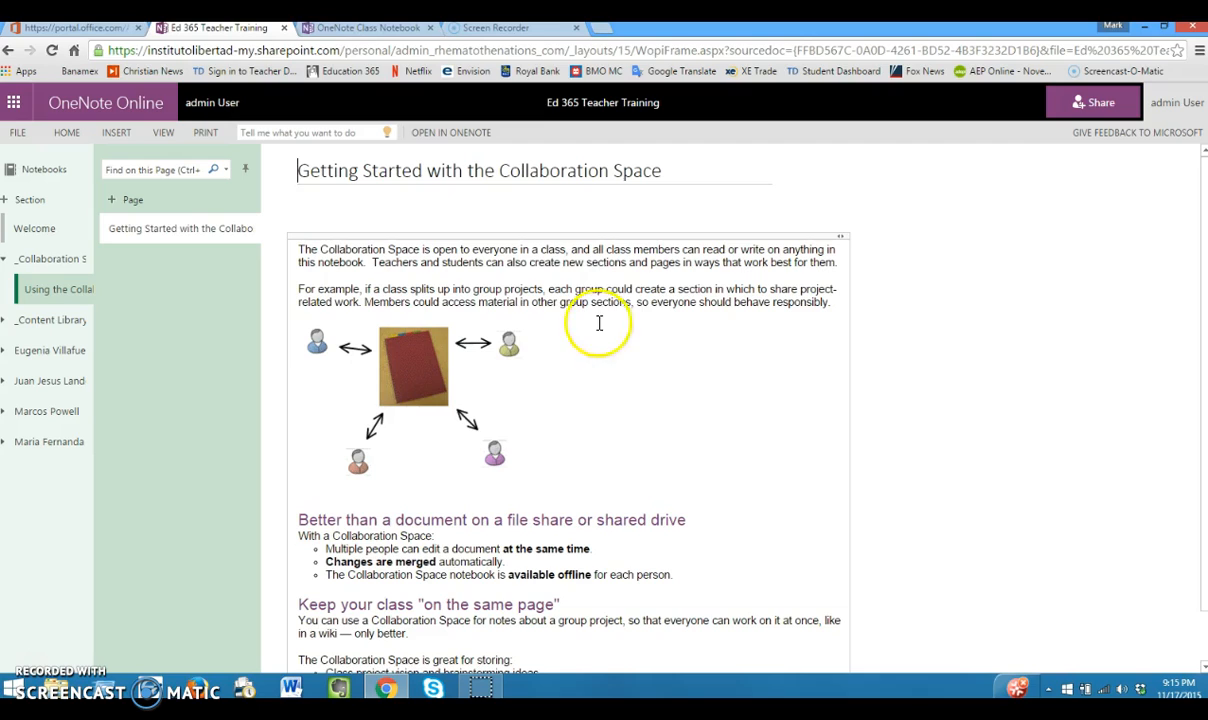
{"action": "left_click", "coordinate": [66, 326]}
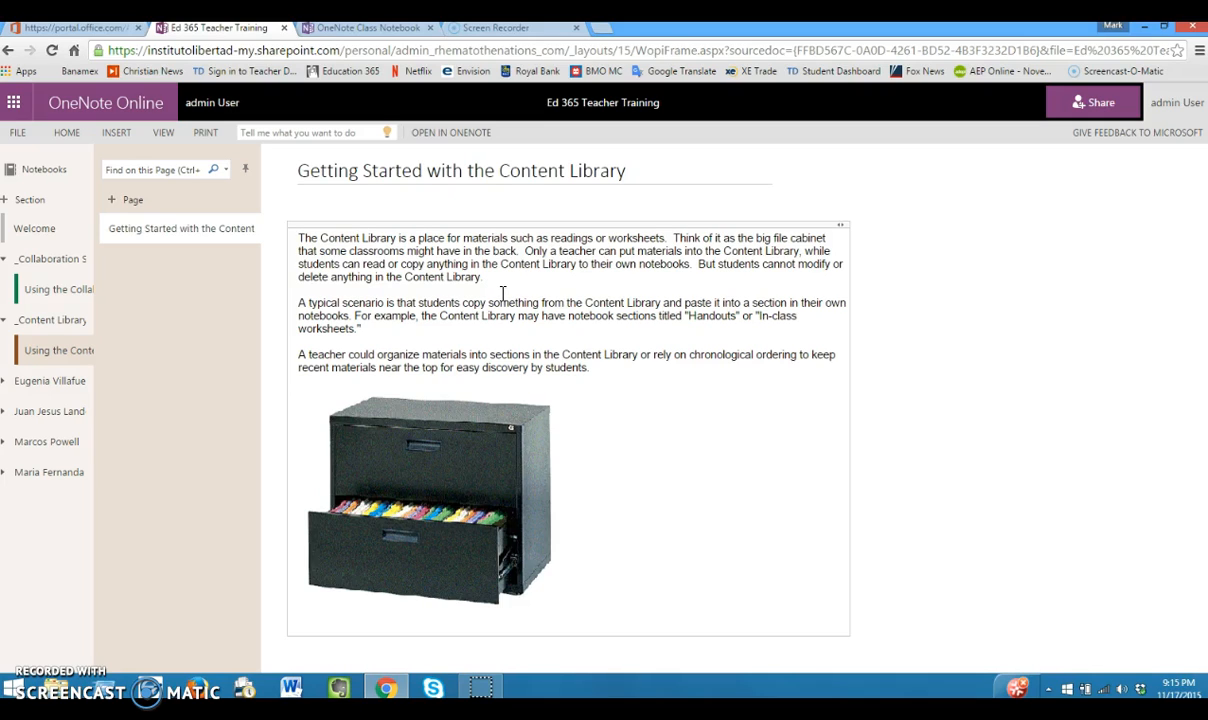
{"action": "left_click", "coordinate": [496, 322]}
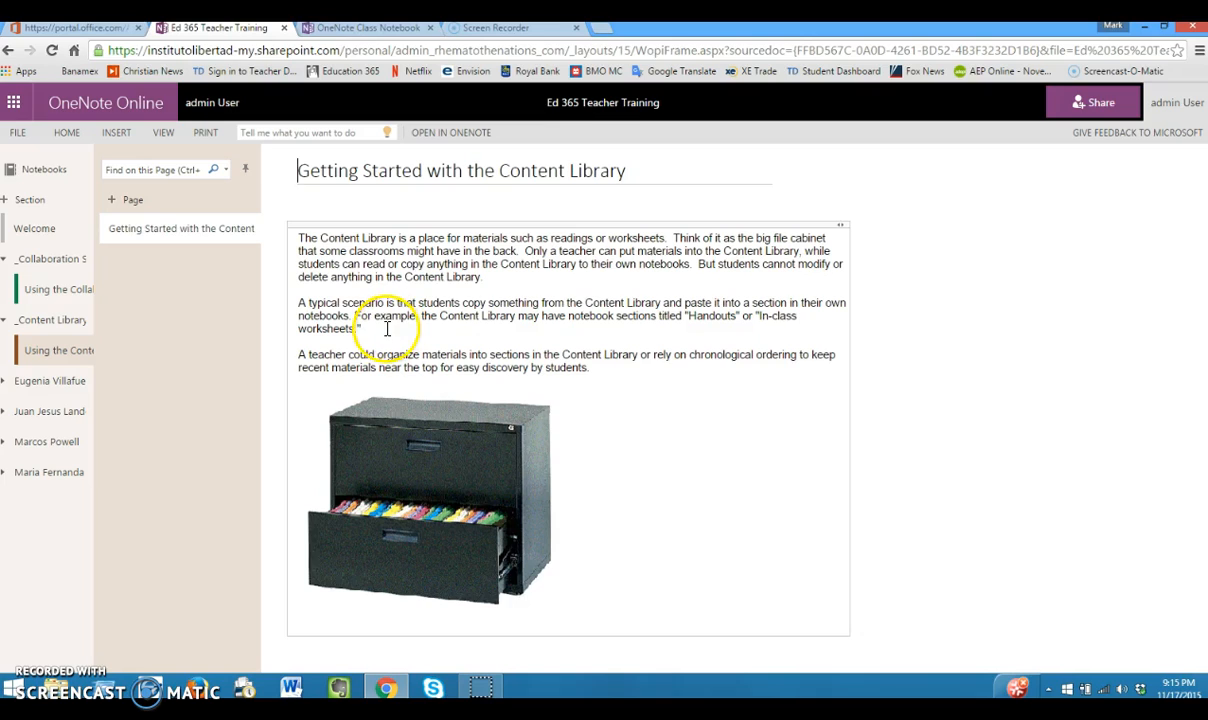
Step: Look through the first student's Quizzes, Class Notes, Handouts and Homework sections and expand the second student's section group
{"action": "left_click", "coordinate": [42, 388]}
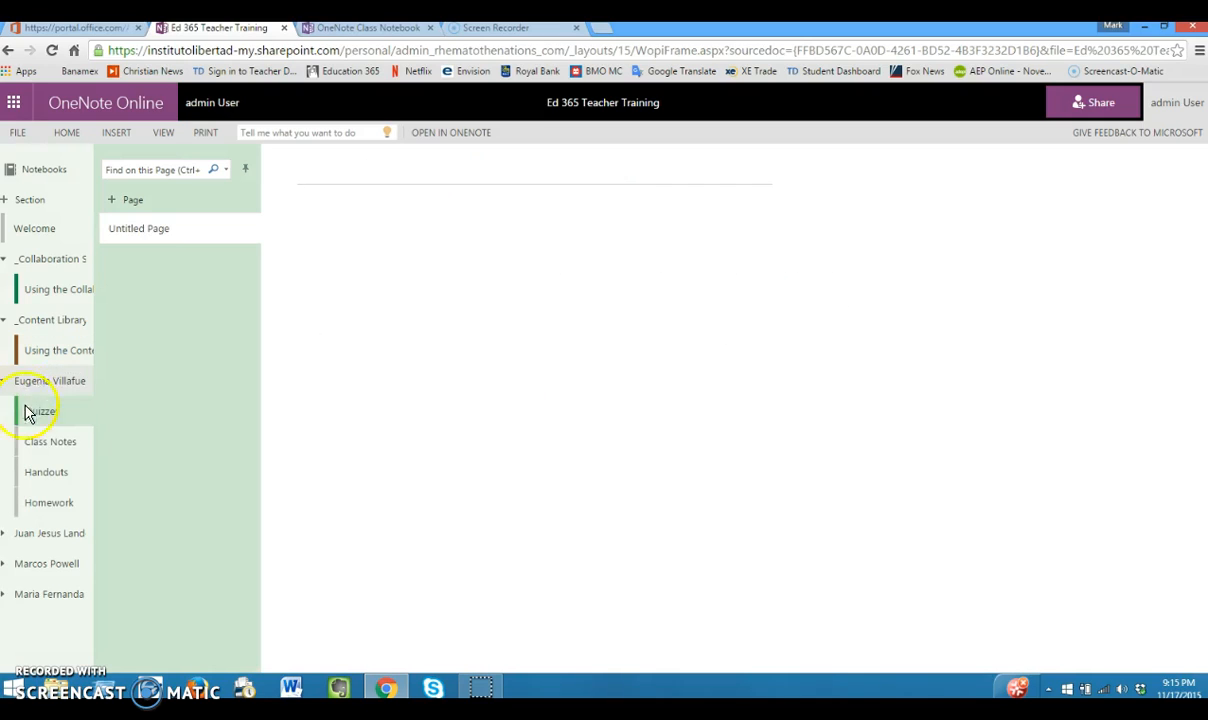
{"action": "left_click", "coordinate": [42, 415]}
{"action": "left_click", "coordinate": [45, 415]}
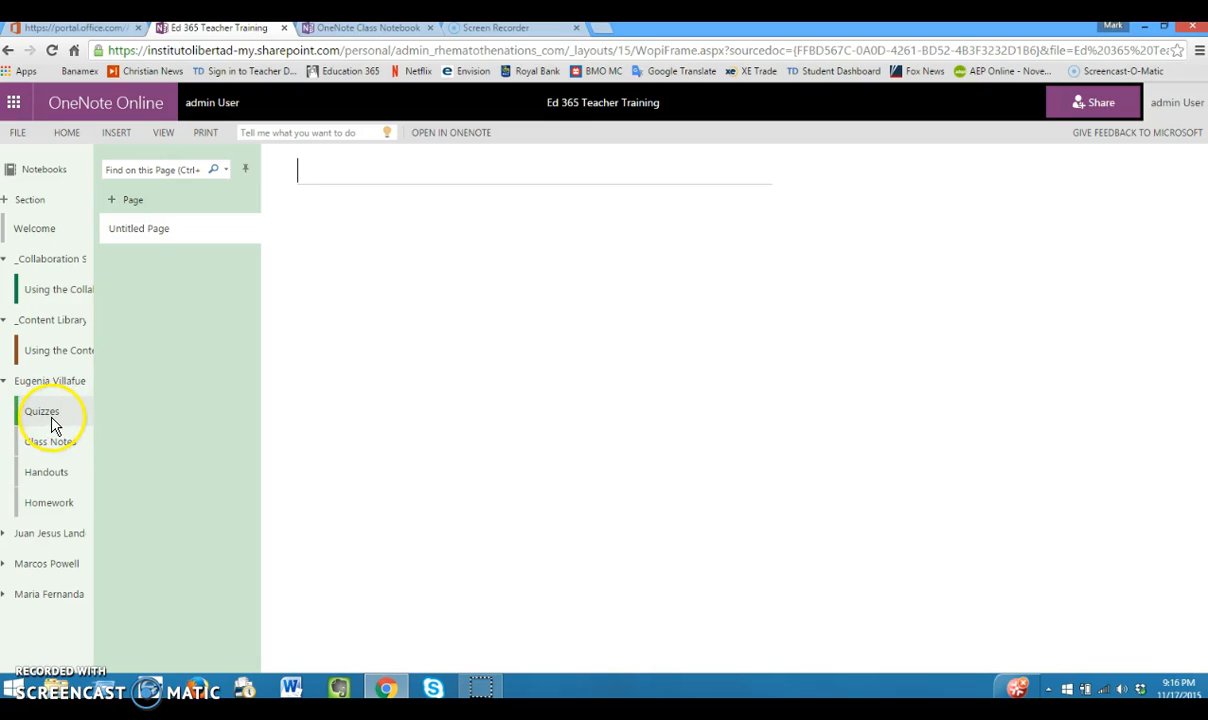
{"action": "left_click", "coordinate": [47, 441]}
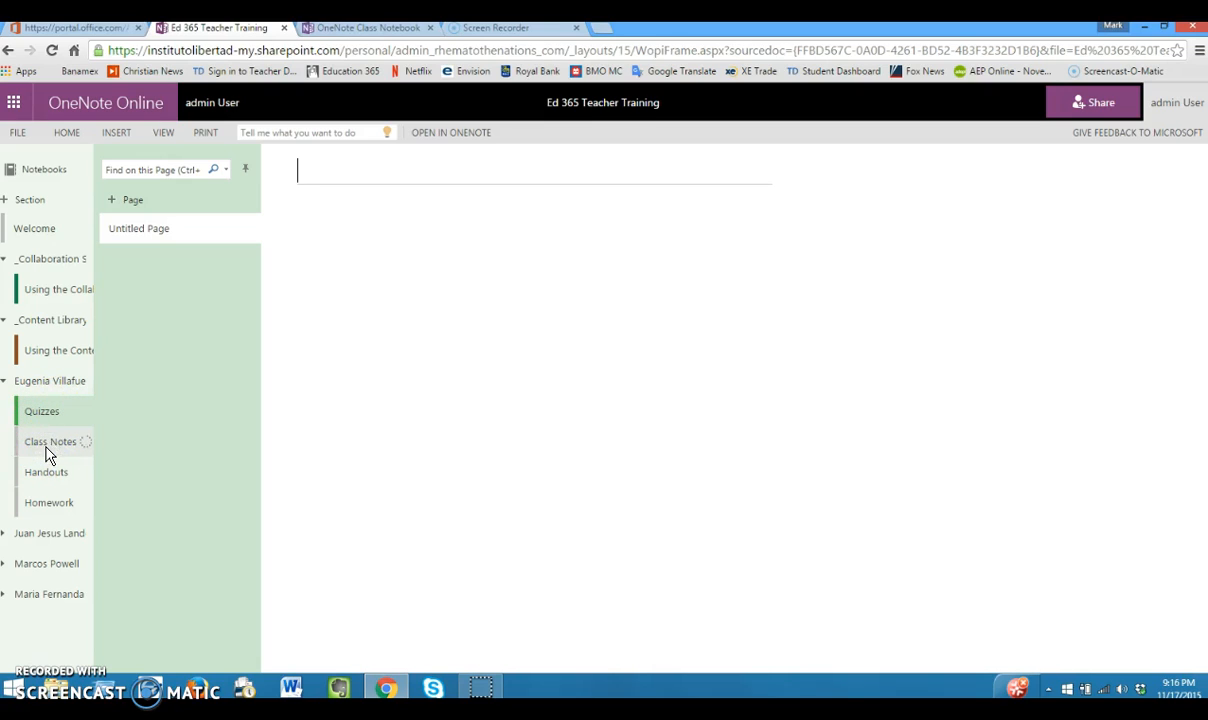
{"action": "left_click", "coordinate": [46, 474]}
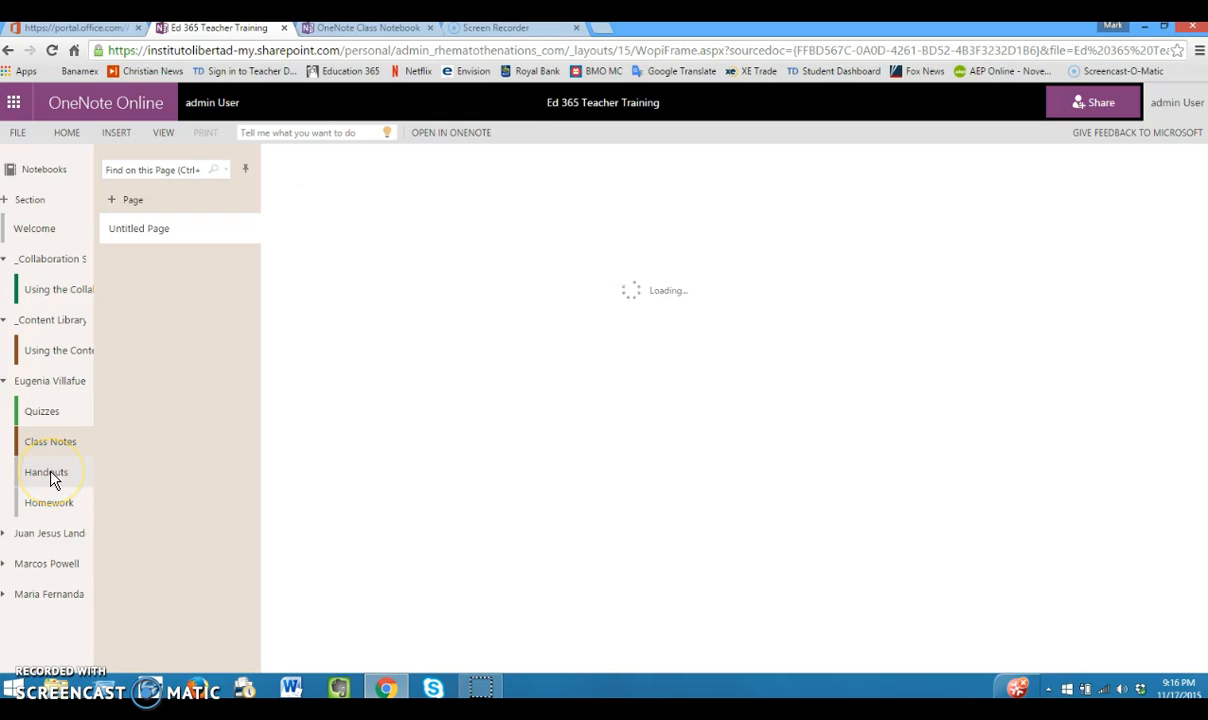
{"action": "left_click", "coordinate": [50, 475]}
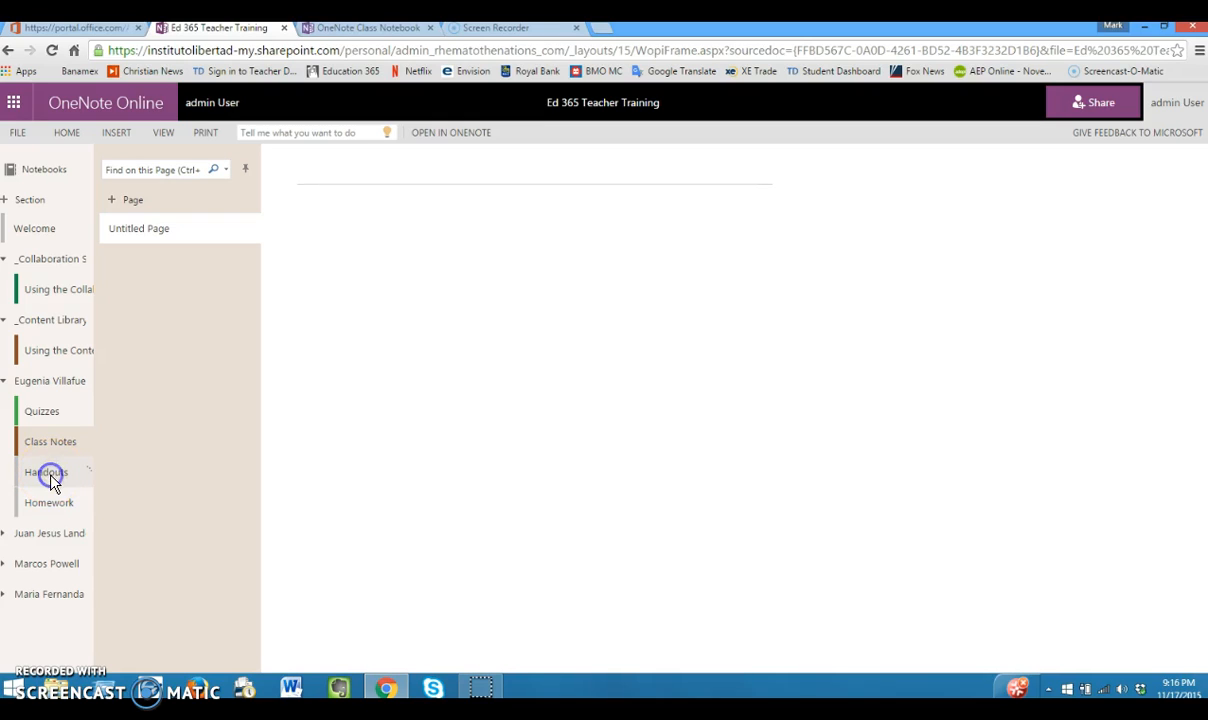
{"action": "left_click", "coordinate": [46, 503]}
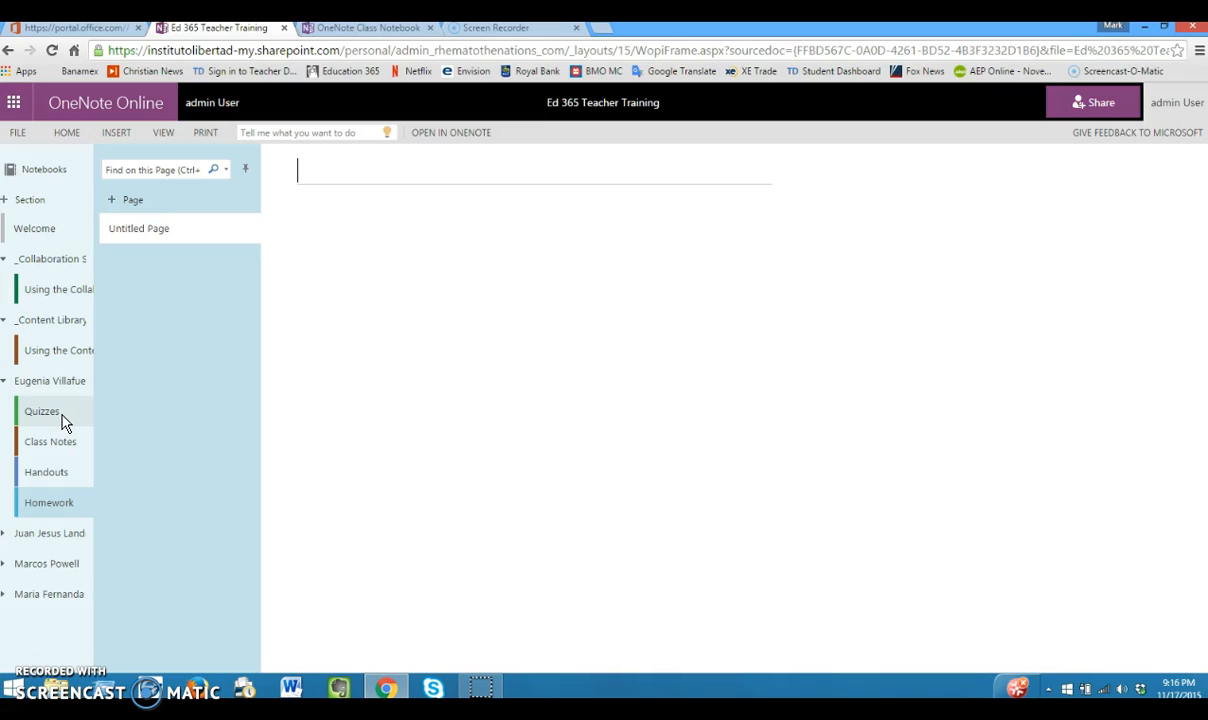
{"action": "left_click", "coordinate": [37, 540]}
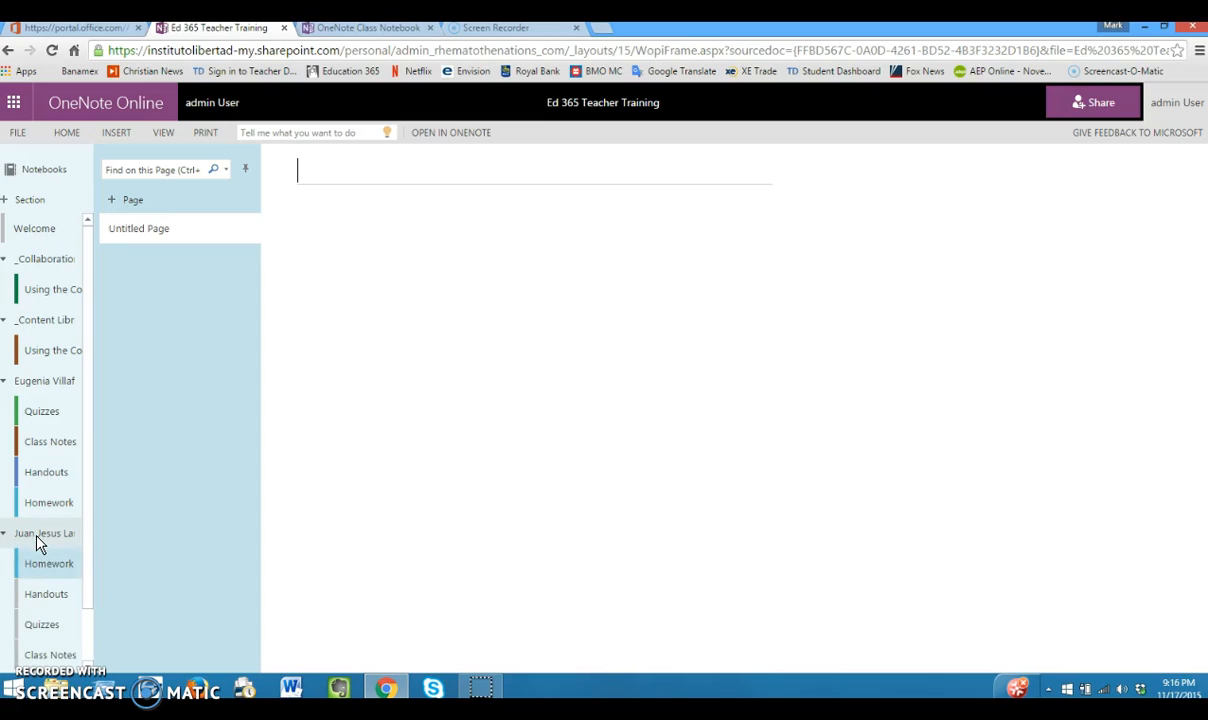
Step: Add a page titled "Introduction to Teacher Dashboard" to the Using the Content Library section
{"action": "left_click", "coordinate": [40, 398]}
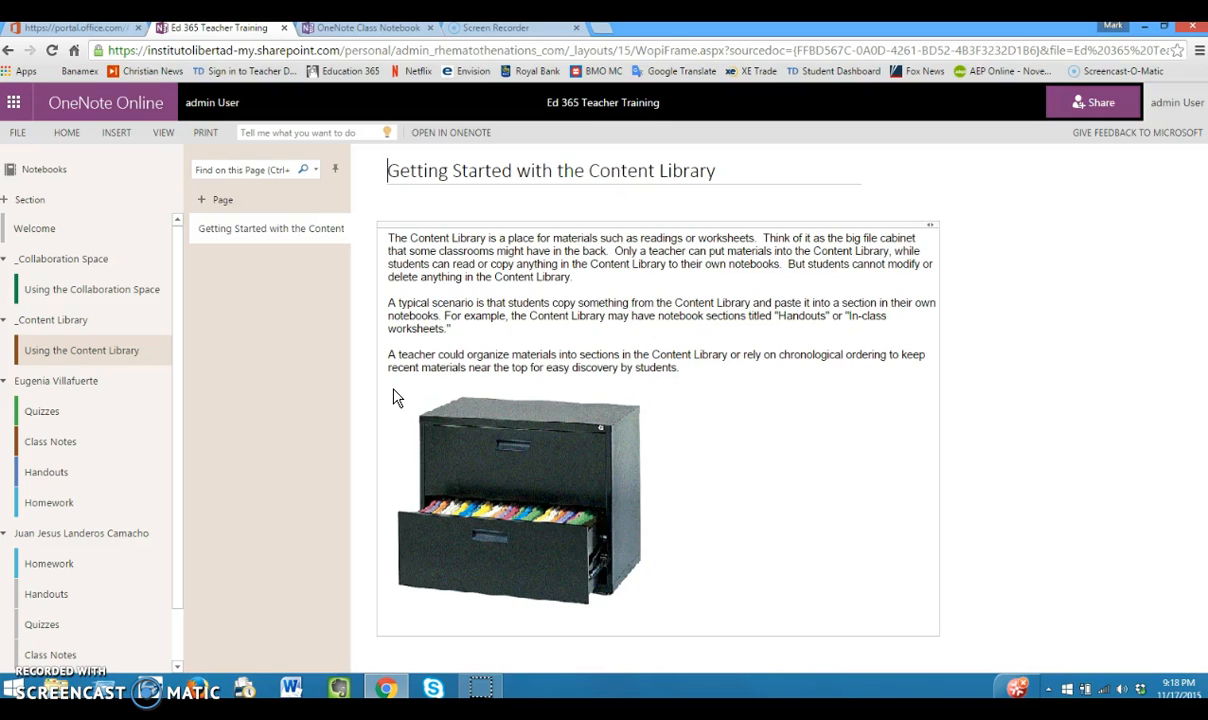
{"action": "left_click", "coordinate": [209, 196]}
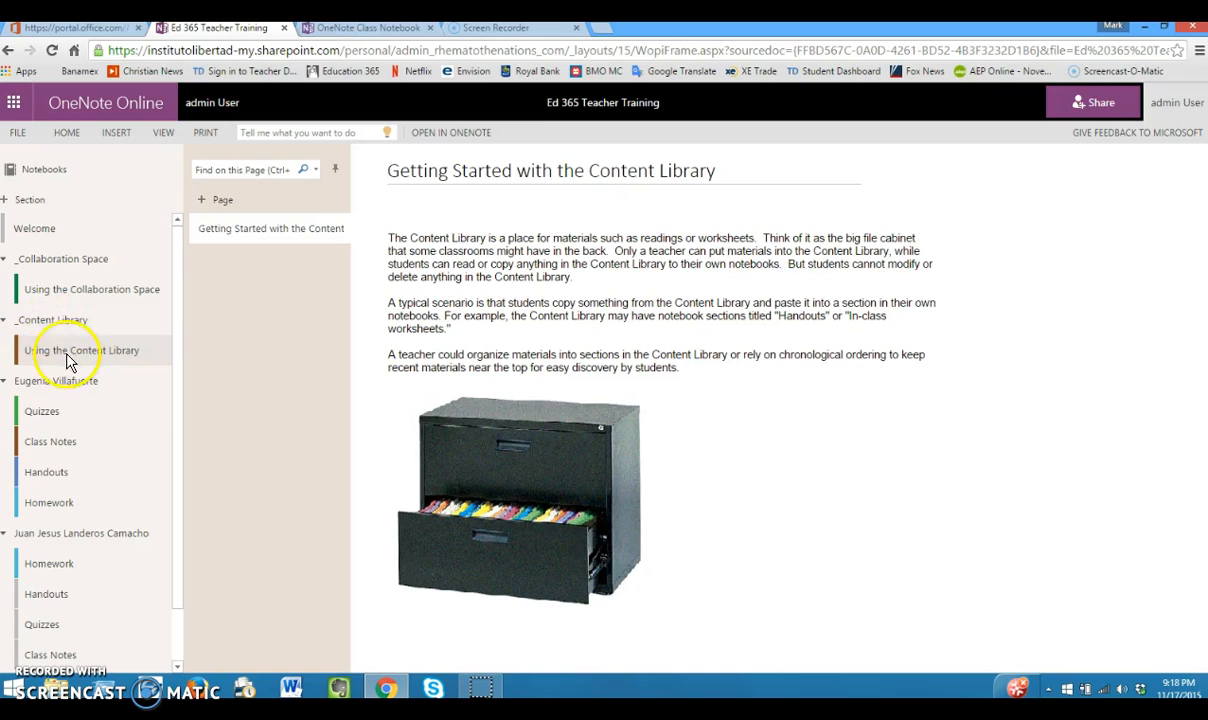
{"action": "left_click", "coordinate": [57, 320]}
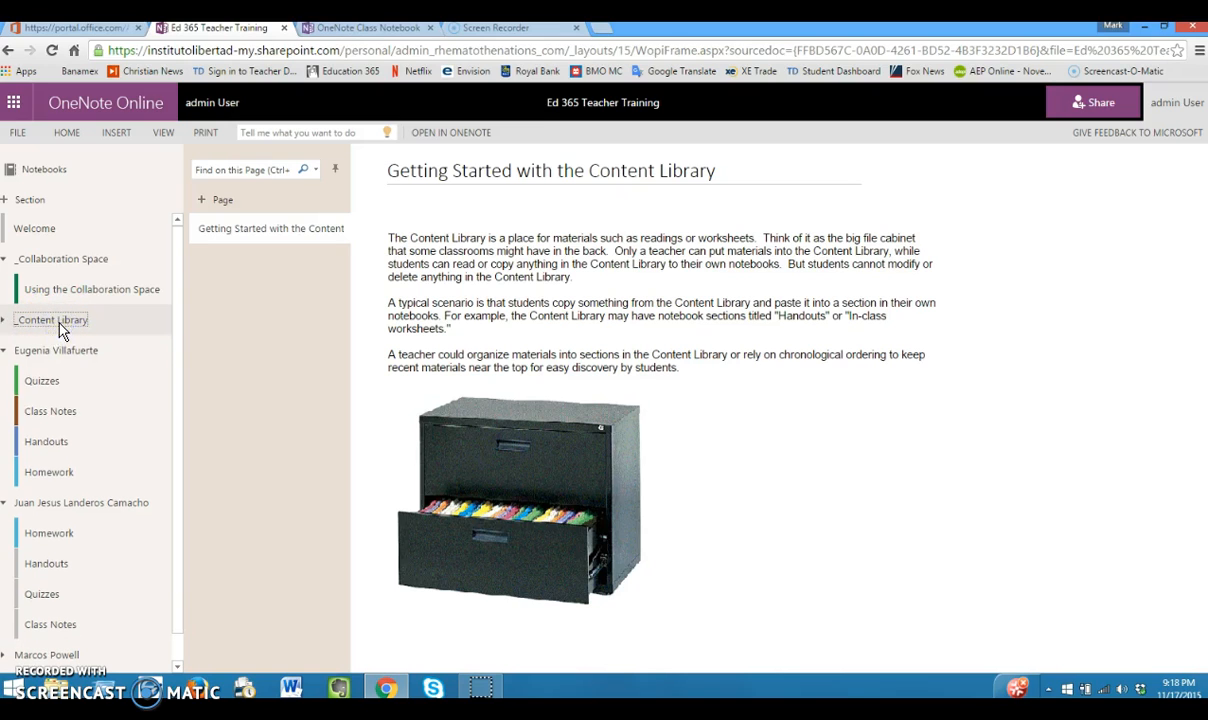
{"action": "left_click", "coordinate": [220, 203]}
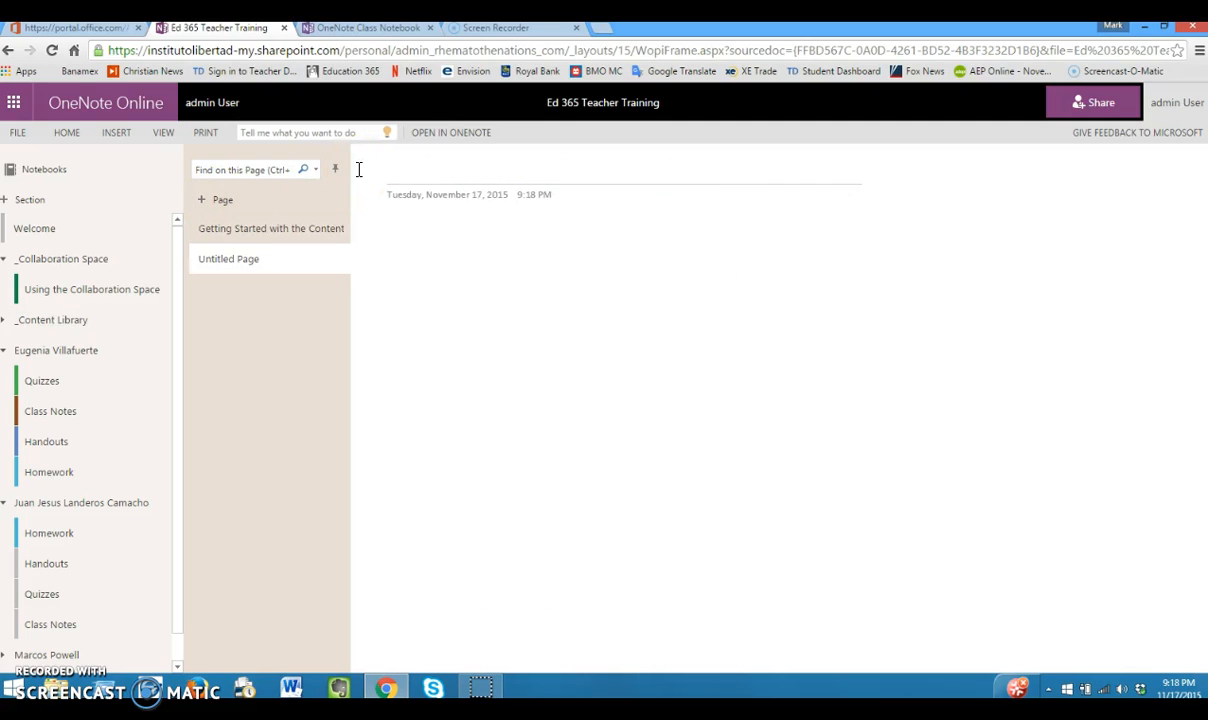
{"action": "type", "text": "Introduction to "}
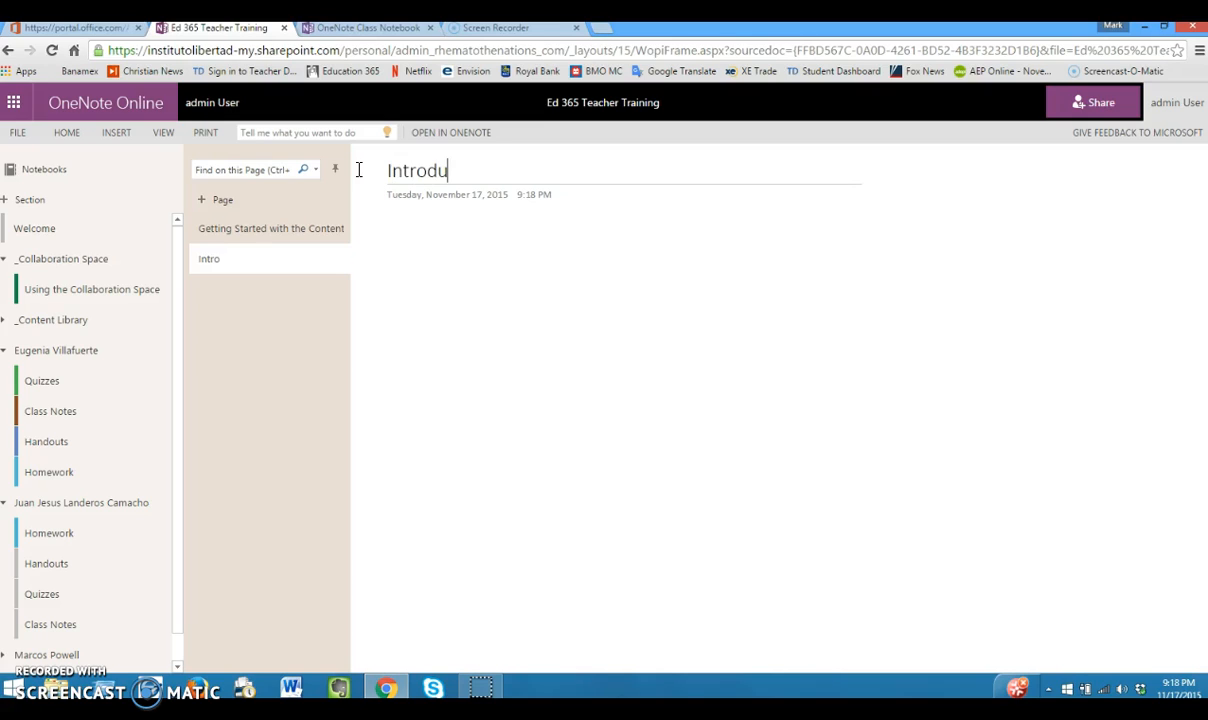
{"action": "type", "text": "Stu"}
{"action": "key", "text": "BackSpace"}
{"action": "key", "text": "BackSpace"}
{"action": "key", "text": "BackSpace"}
{"action": "type", "text": "Teacher Dashboard"}
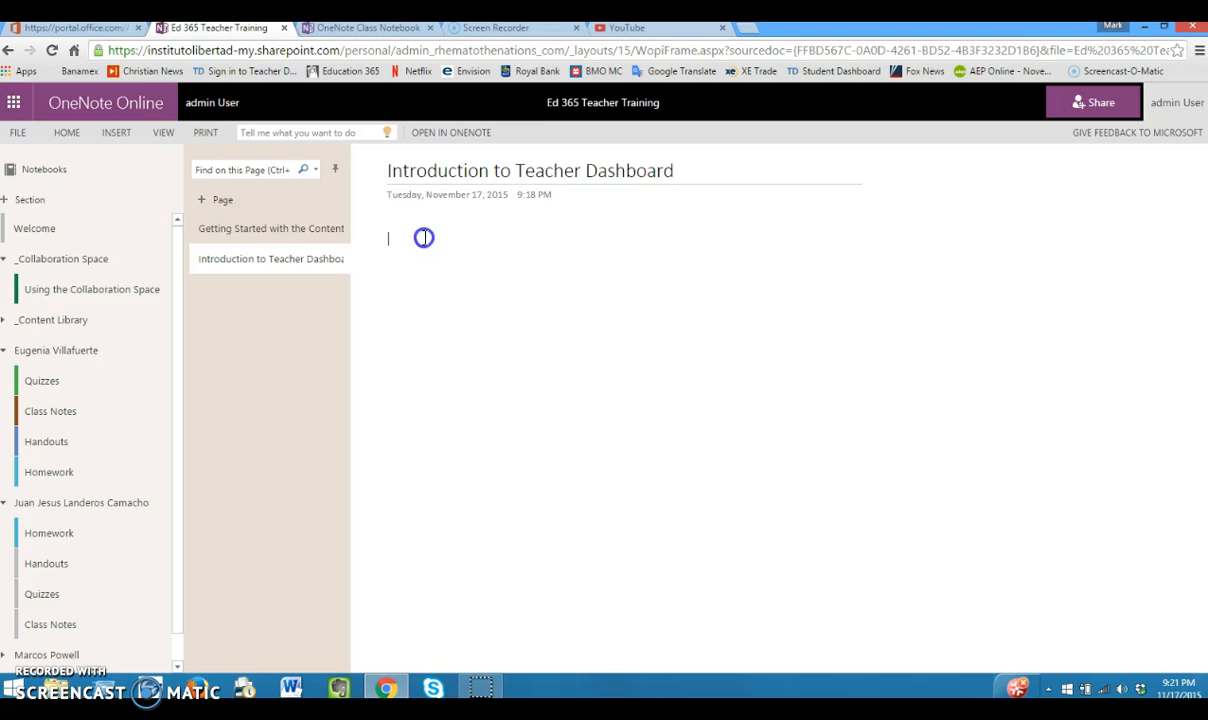
Step: Write "This is an overview of the Teacher Dashboard. This overview should be viewed first." in the new page's body
{"action": "left_click", "coordinate": [425, 237]}
{"action": "left_click", "coordinate": [427, 225]}
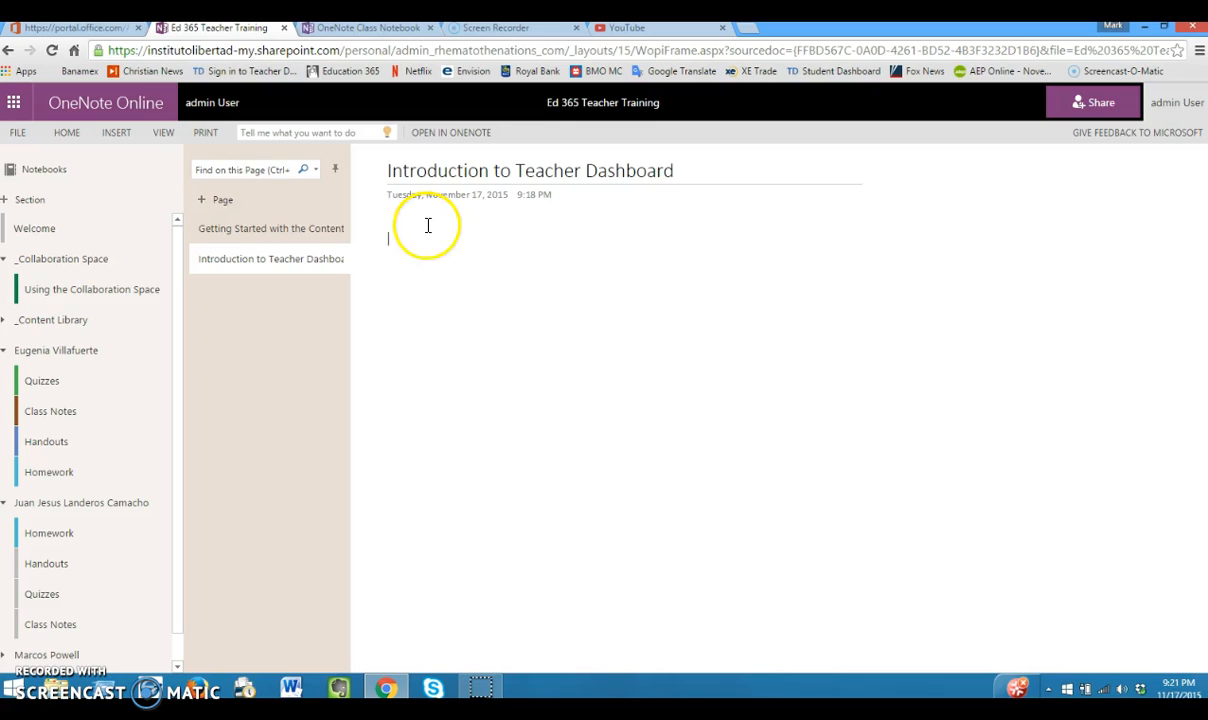
{"action": "type", "text": "This is an overview of the Teache"}
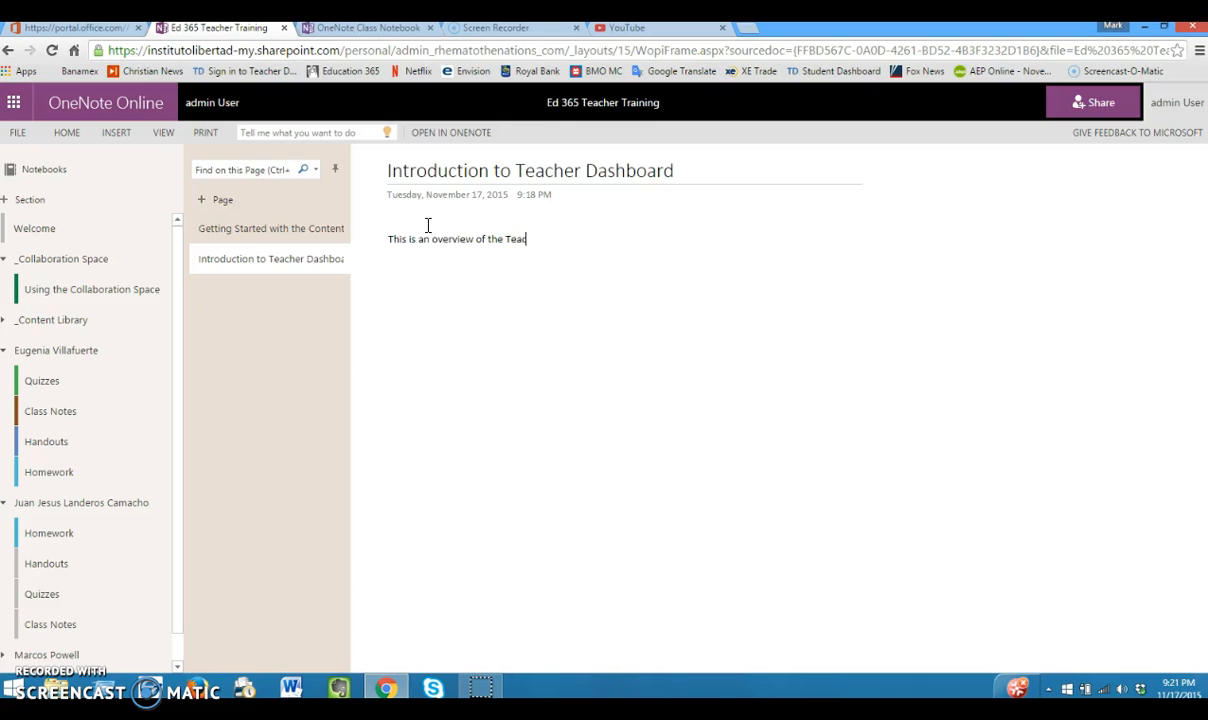
{"action": "type", "text": "r Dashboard.  This overview should be vi"}
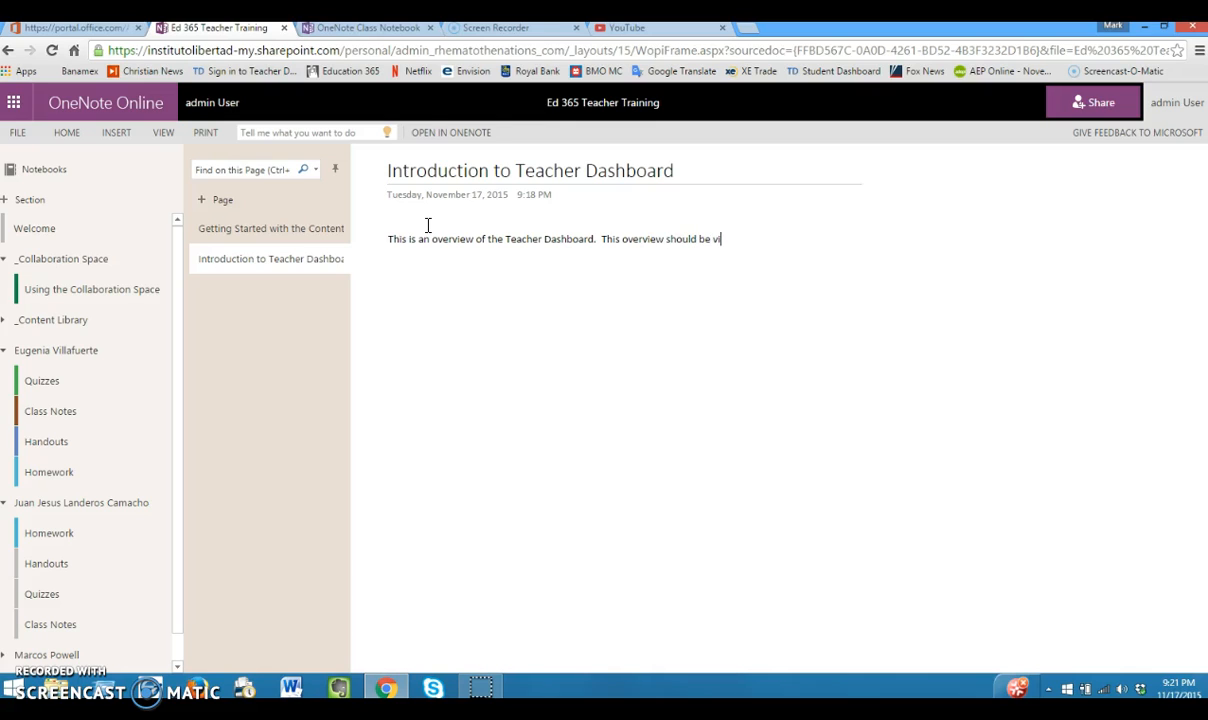
{"action": "type", "text": "ewed first."}
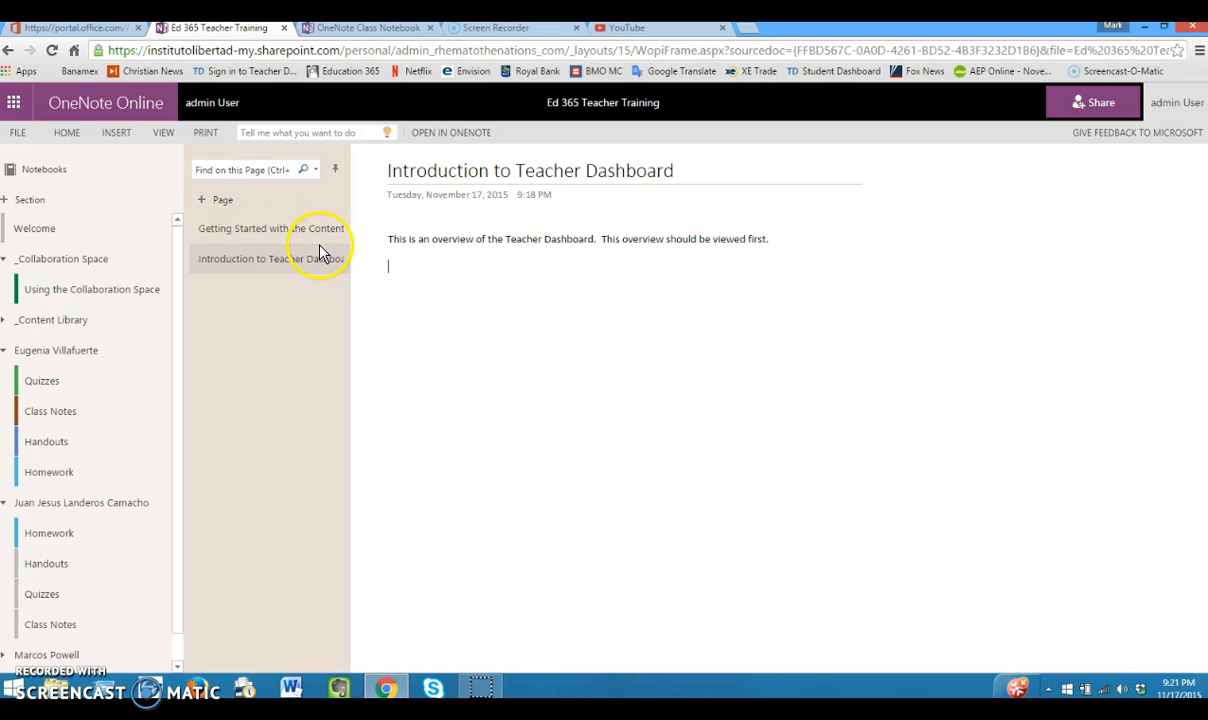
Step: Start a link below the overview text, switch to YouTube and copy the URL of the Introduction to Teacher Dashboard video
{"action": "left_click", "coordinate": [115, 136]}
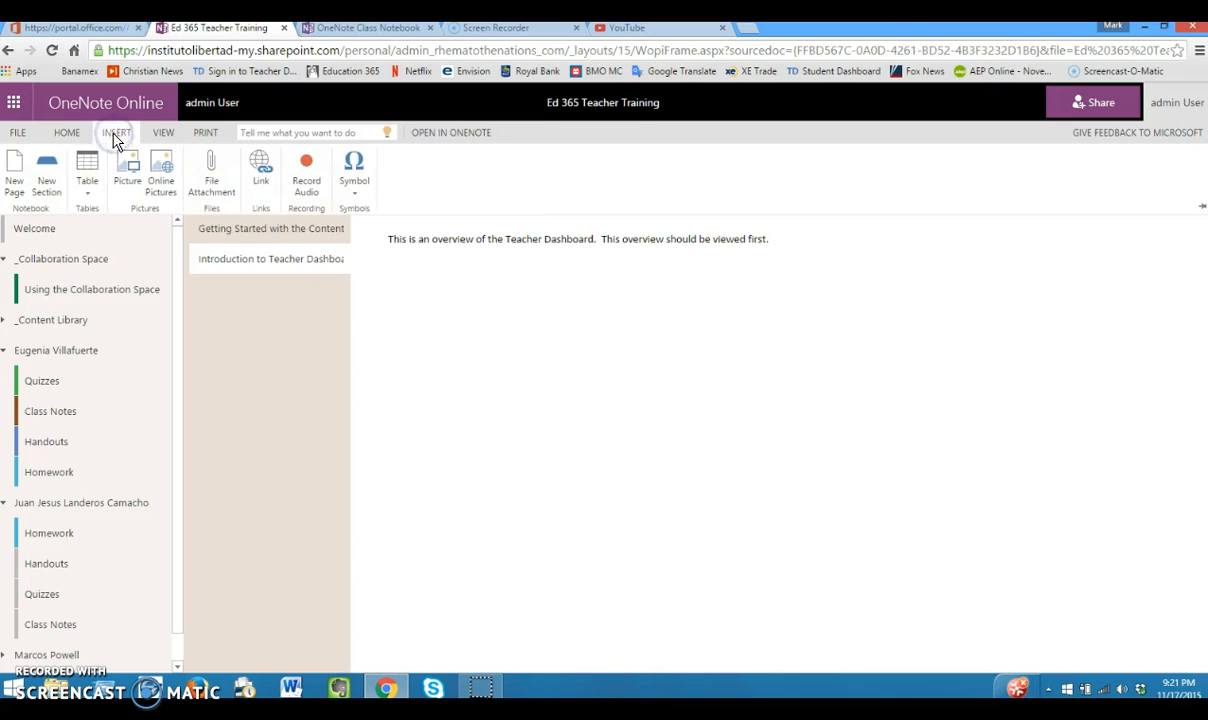
{"action": "left_click", "coordinate": [260, 165]}
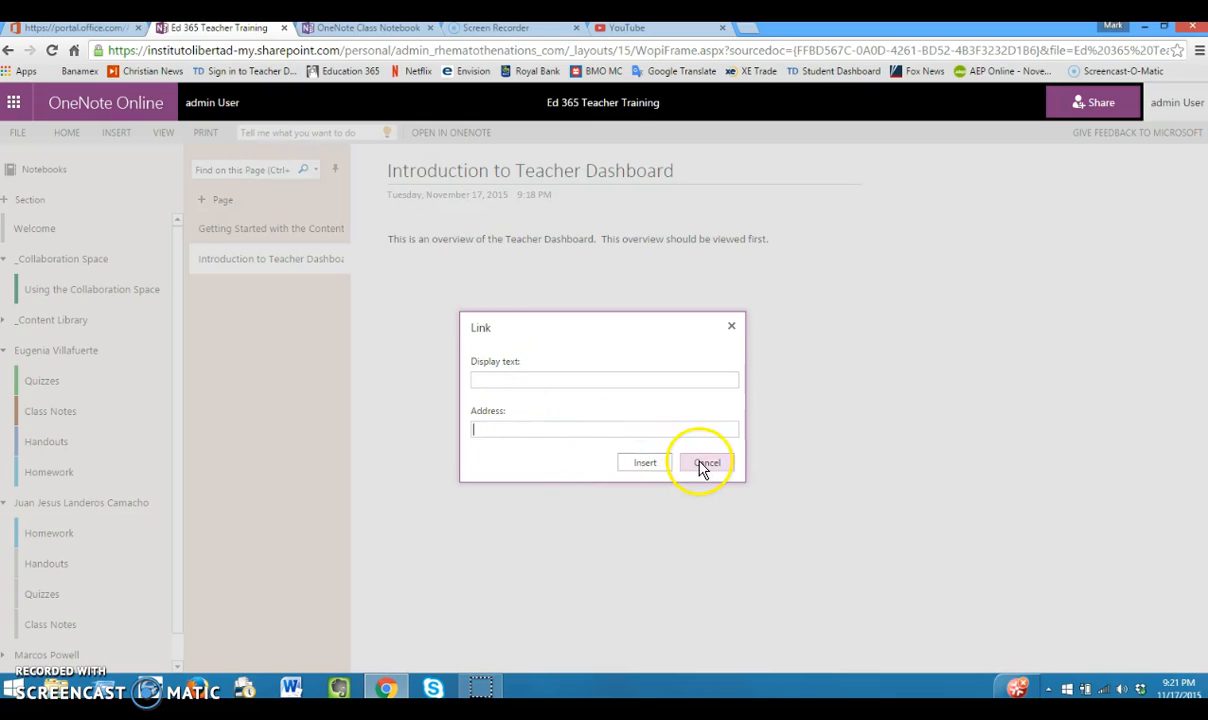
{"action": "left_click", "coordinate": [628, 28]}
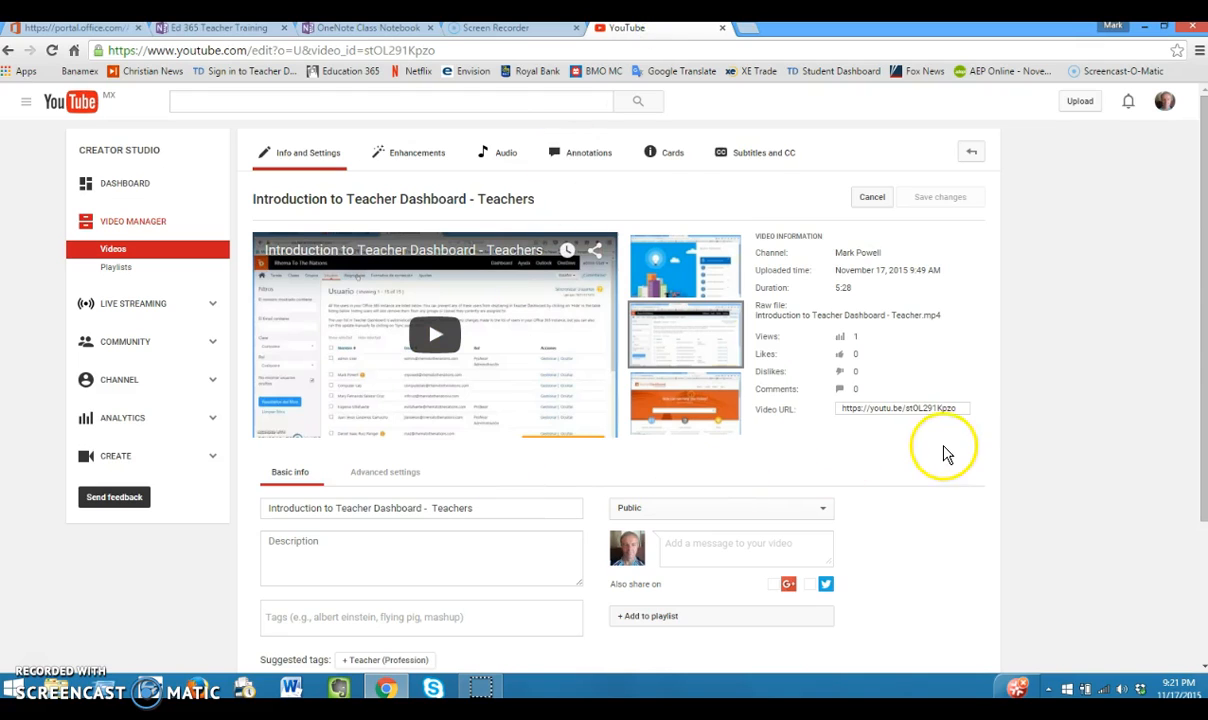
{"action": "left_click", "coordinate": [962, 412]}
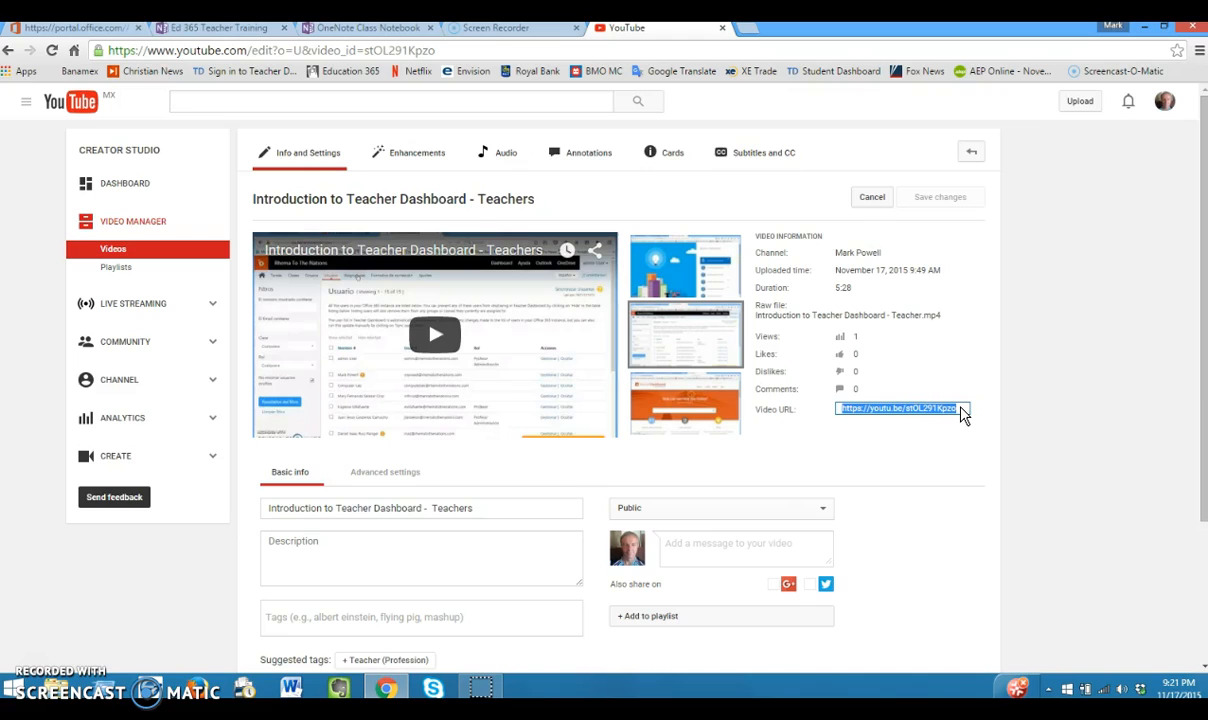
{"action": "right_click", "coordinate": [889, 411]}
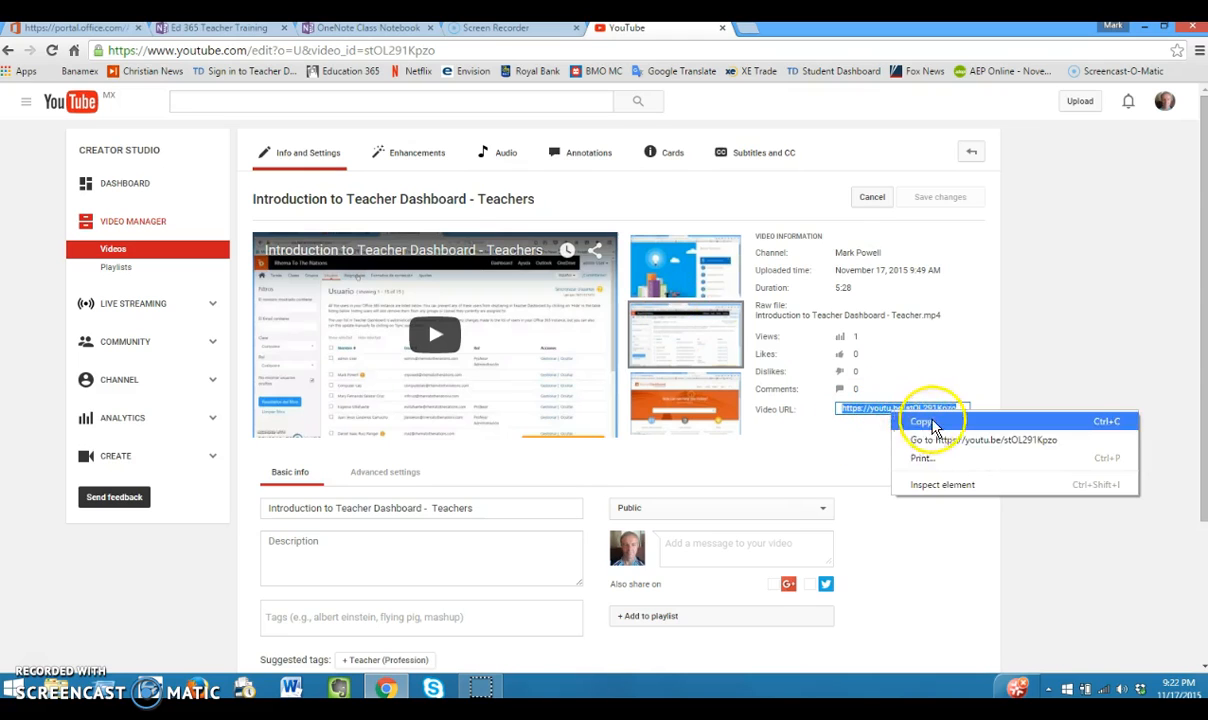
{"action": "left_click", "coordinate": [933, 423]}
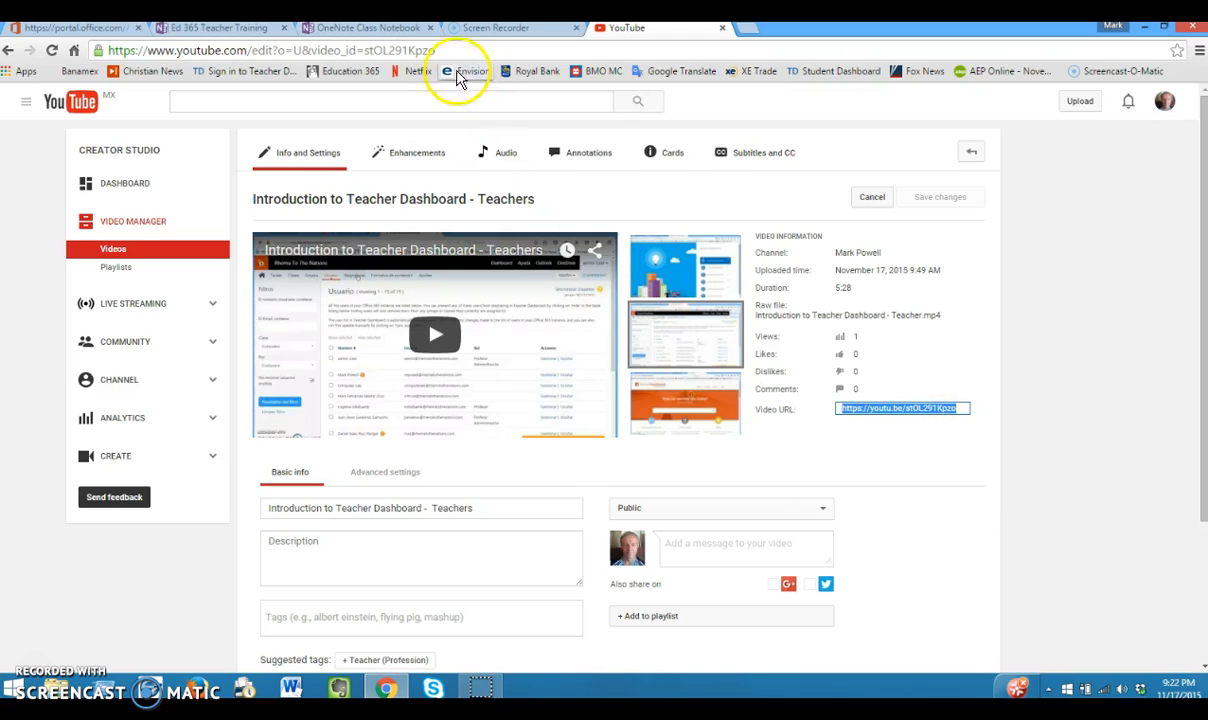
Step: Back in the notebook, insert the copied video URL as a link displayed as "Youtube - Introduction to Teacher Dashboard"
{"action": "left_click", "coordinate": [378, 27]}
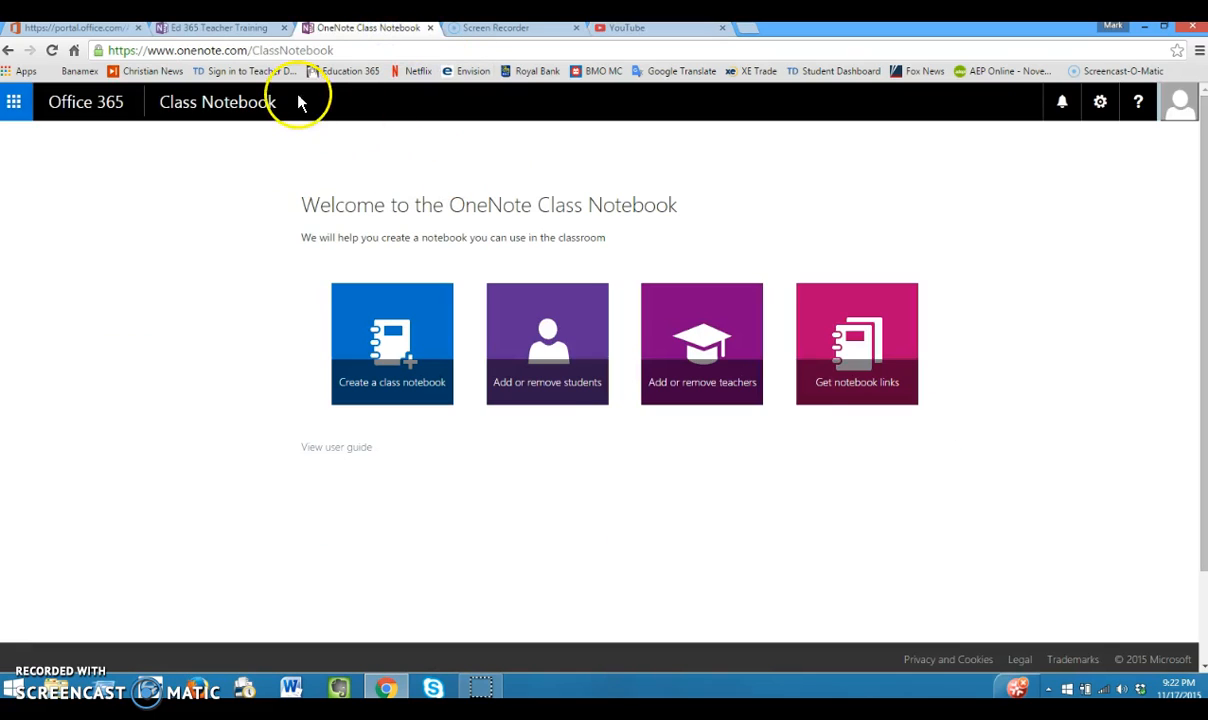
{"action": "left_click", "coordinate": [229, 31]}
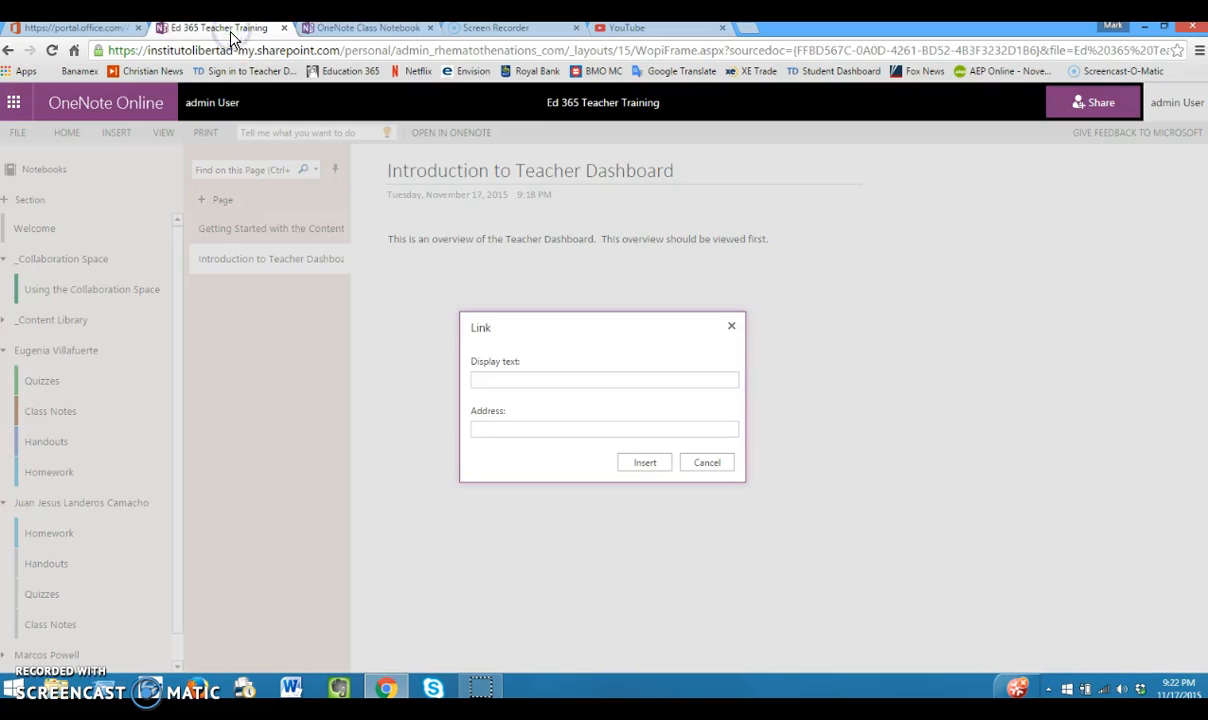
{"action": "left_click", "coordinate": [502, 430]}
{"action": "key", "text": "ctrl+v"}
{"action": "left_click", "coordinate": [512, 378]}
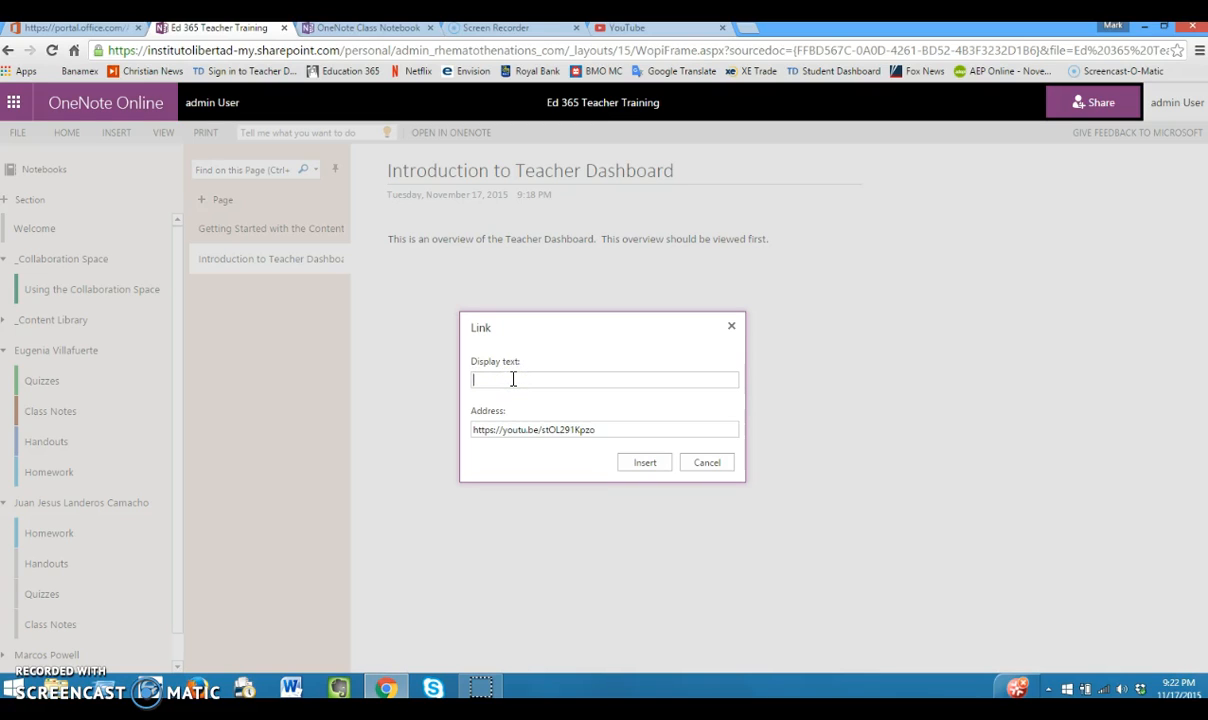
{"action": "type", "text": "Youtube"}
{"action": "type", "text": "-Introduction to Teacher Dashboard"}
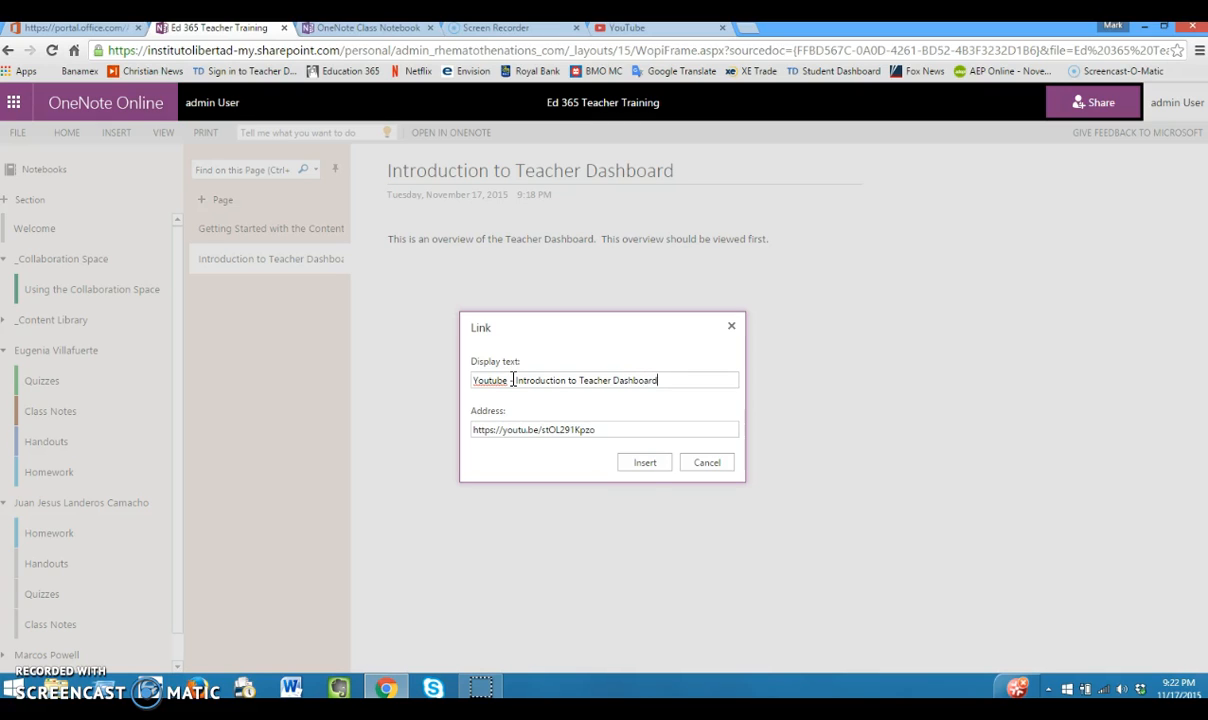
{"action": "left_click", "coordinate": [645, 463]}
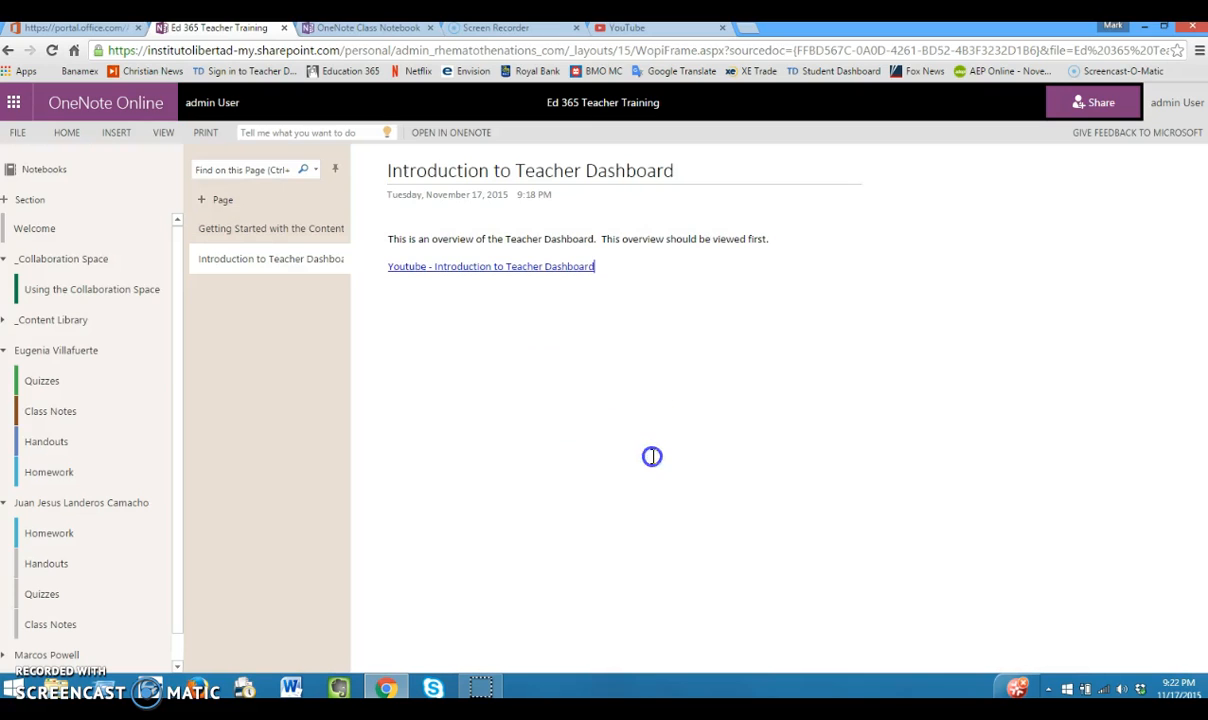
{"action": "left_click", "coordinate": [538, 393]}
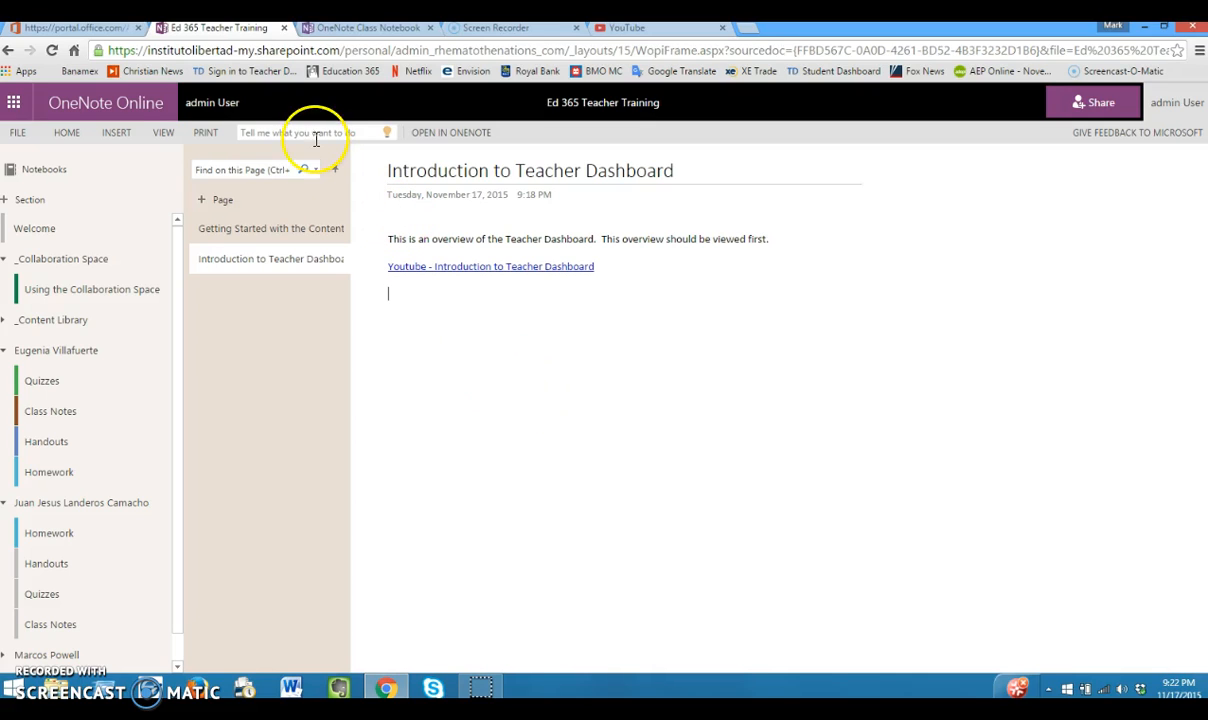
Step: Attach the file "Introduction to Teacher Dashboard - Teacher.mp4" from the C: drive's Data > RTN Videos folder below the YouTube link
{"action": "left_click", "coordinate": [117, 134]}
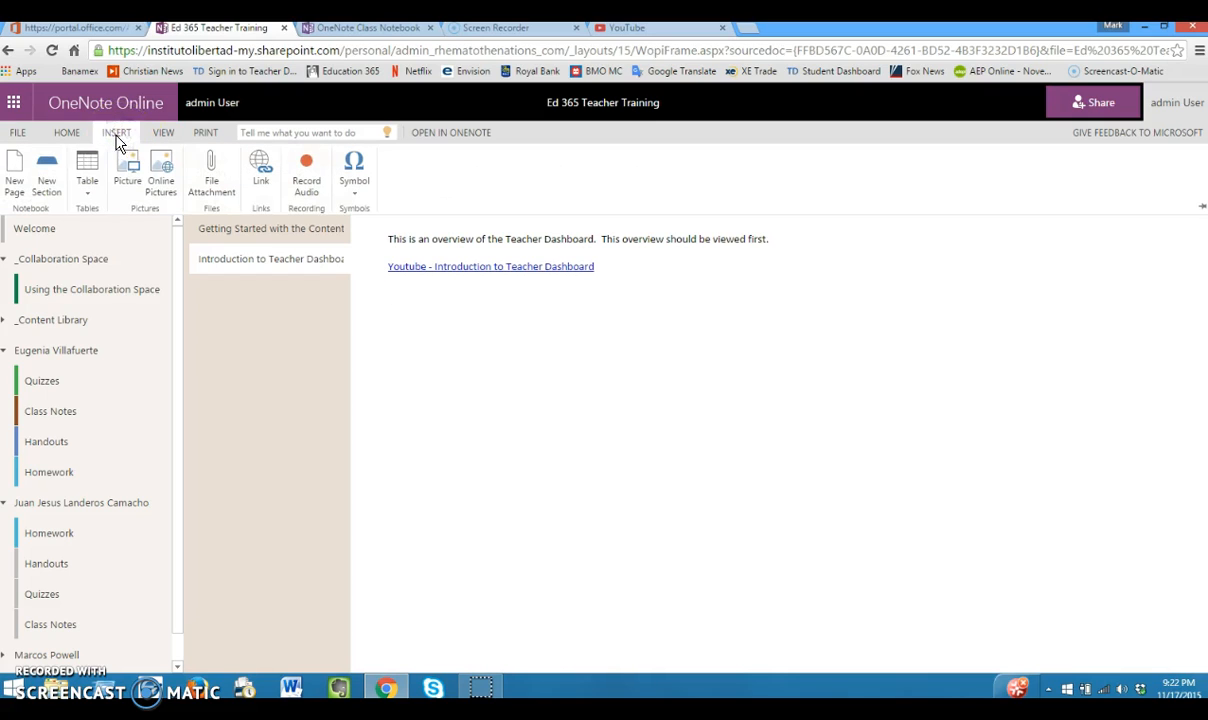
{"action": "left_click", "coordinate": [214, 175]}
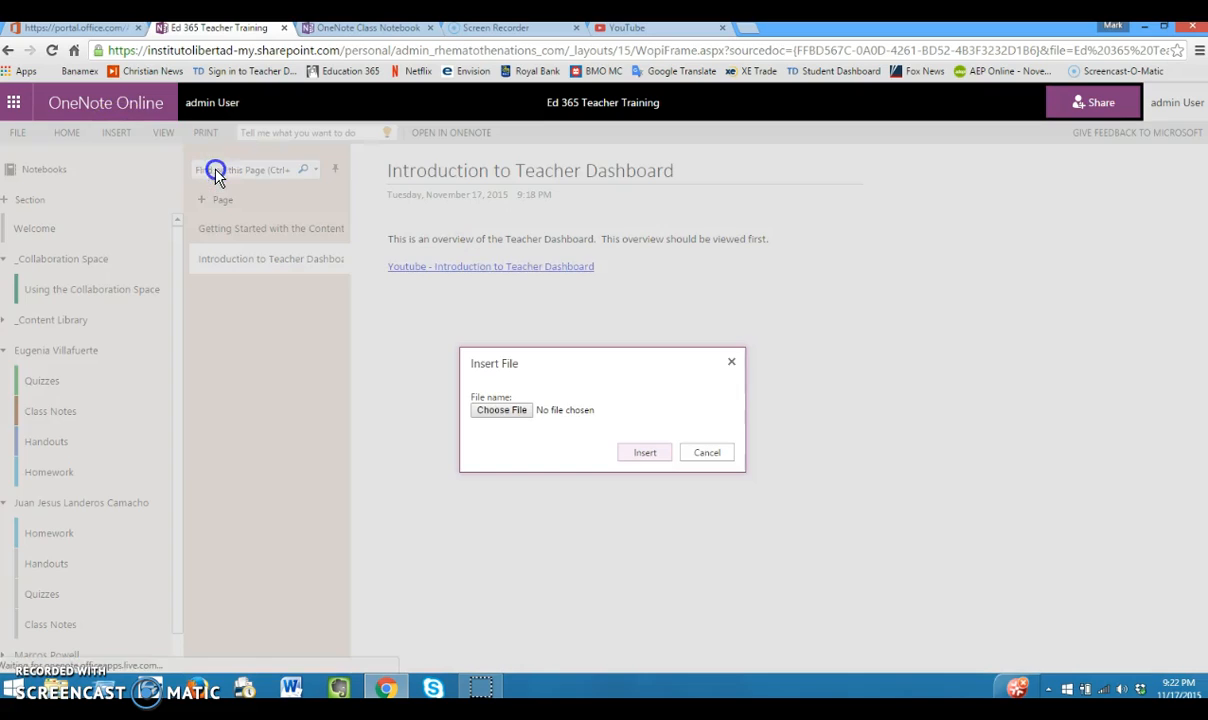
{"action": "left_click", "coordinate": [503, 412]}
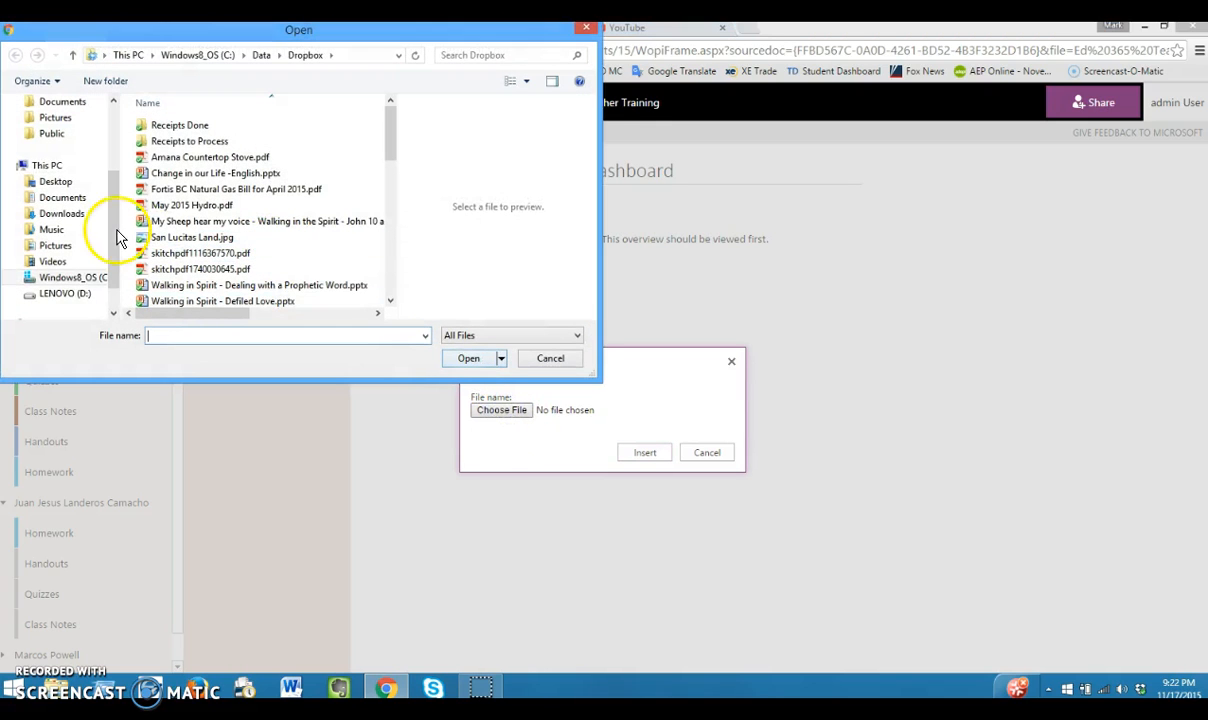
{"action": "left_click", "coordinate": [19, 277]}
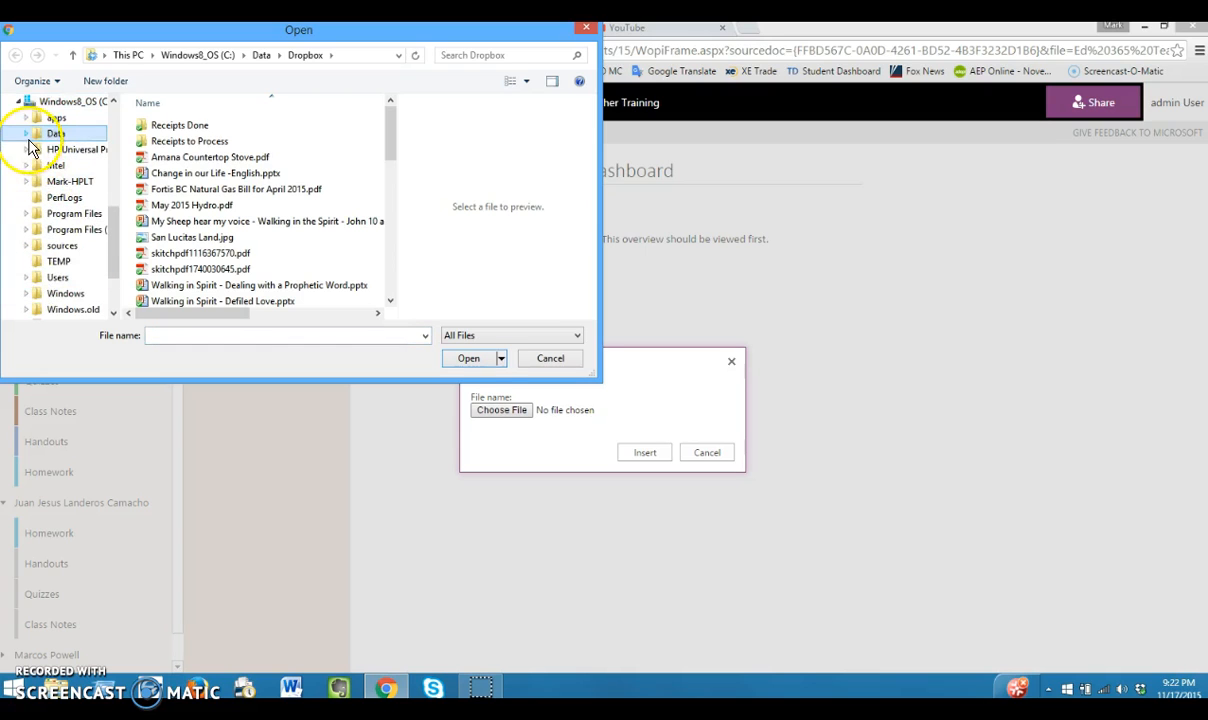
{"action": "left_click", "coordinate": [27, 133]}
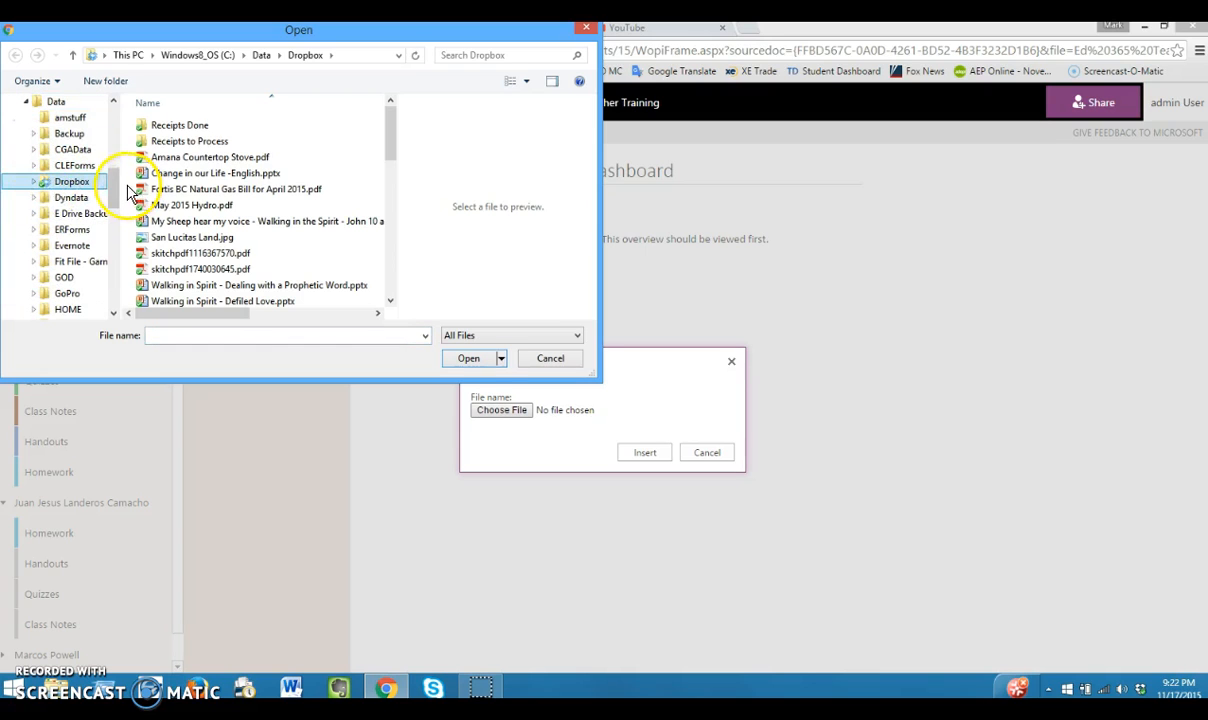
{"action": "left_click_drag", "start_coordinate": [111, 183], "coordinate": [115, 240]}
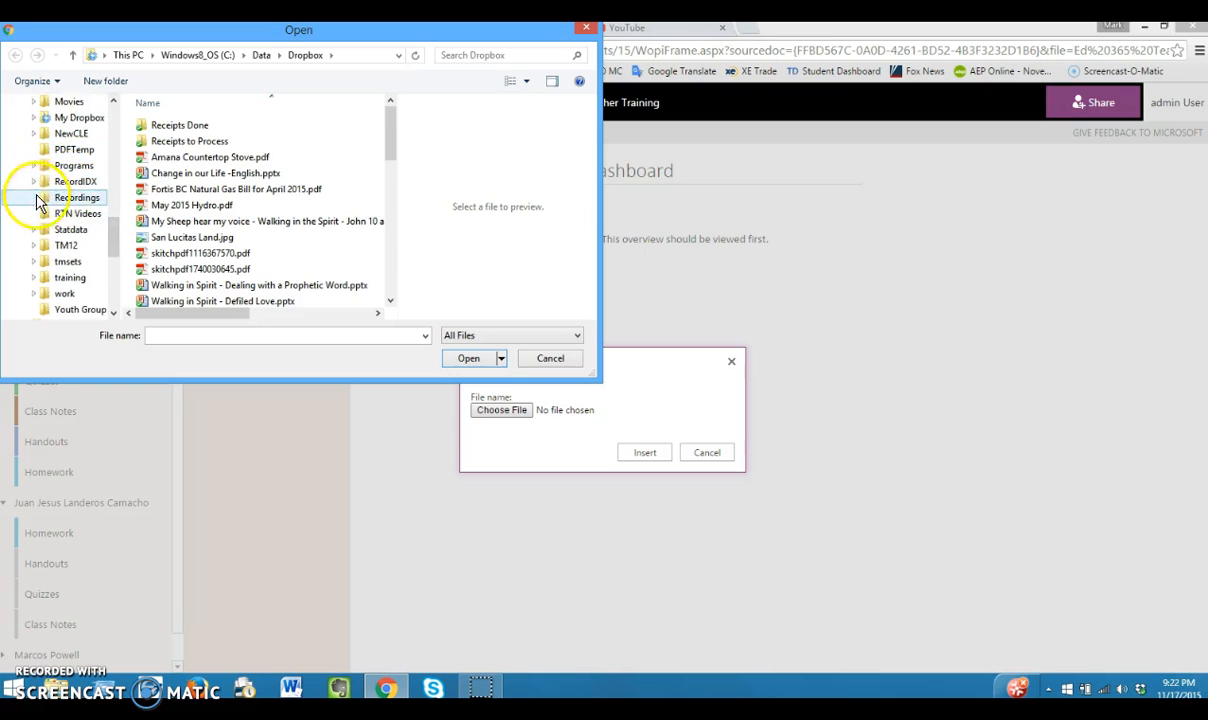
{"action": "left_click", "coordinate": [35, 212]}
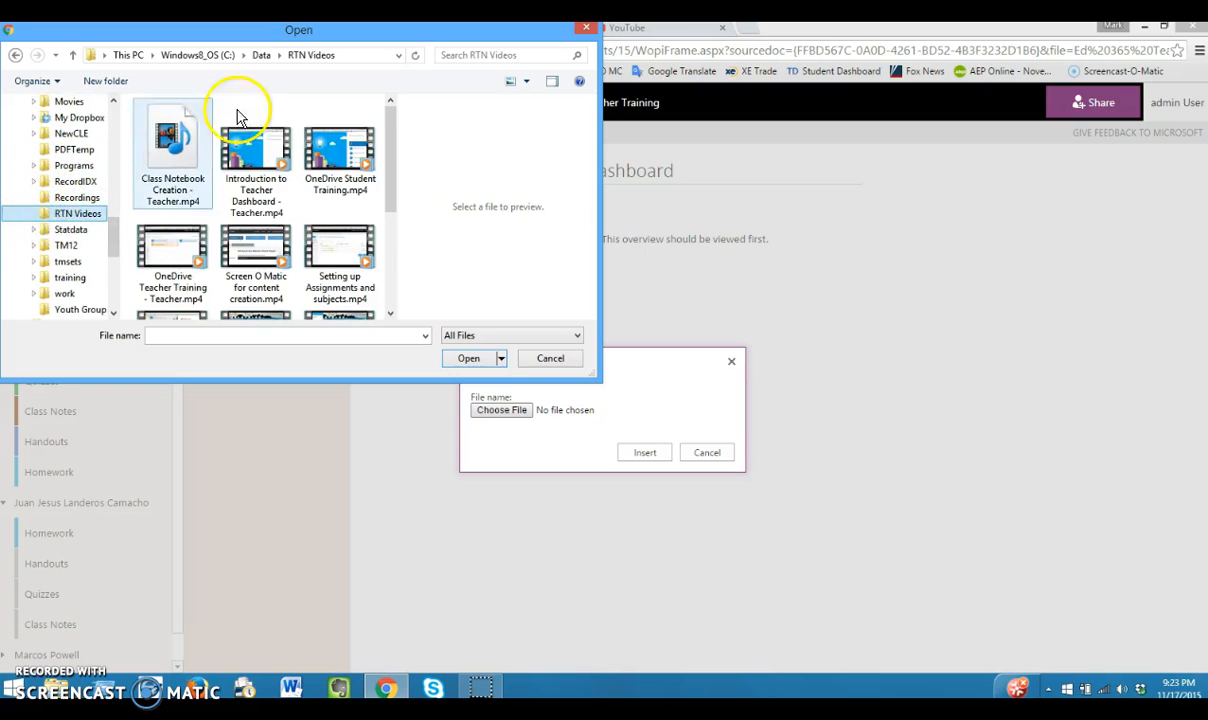
{"action": "left_click", "coordinate": [258, 162]}
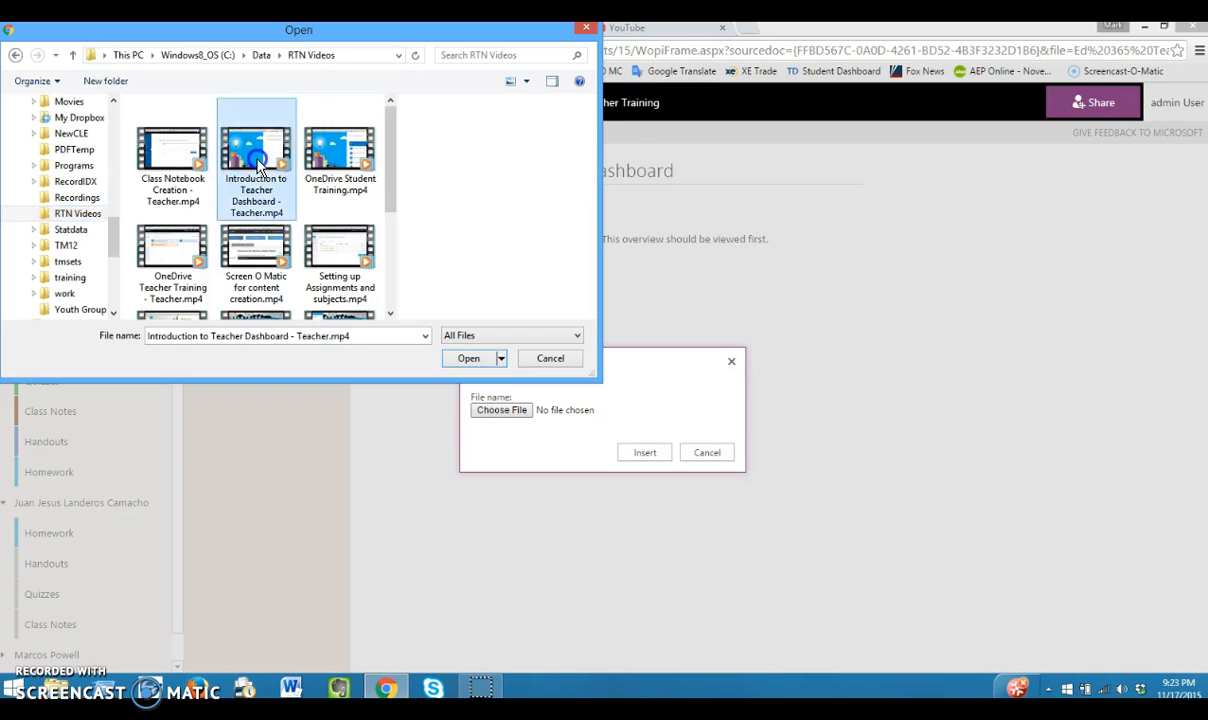
{"action": "double_click", "coordinate": [258, 162]}
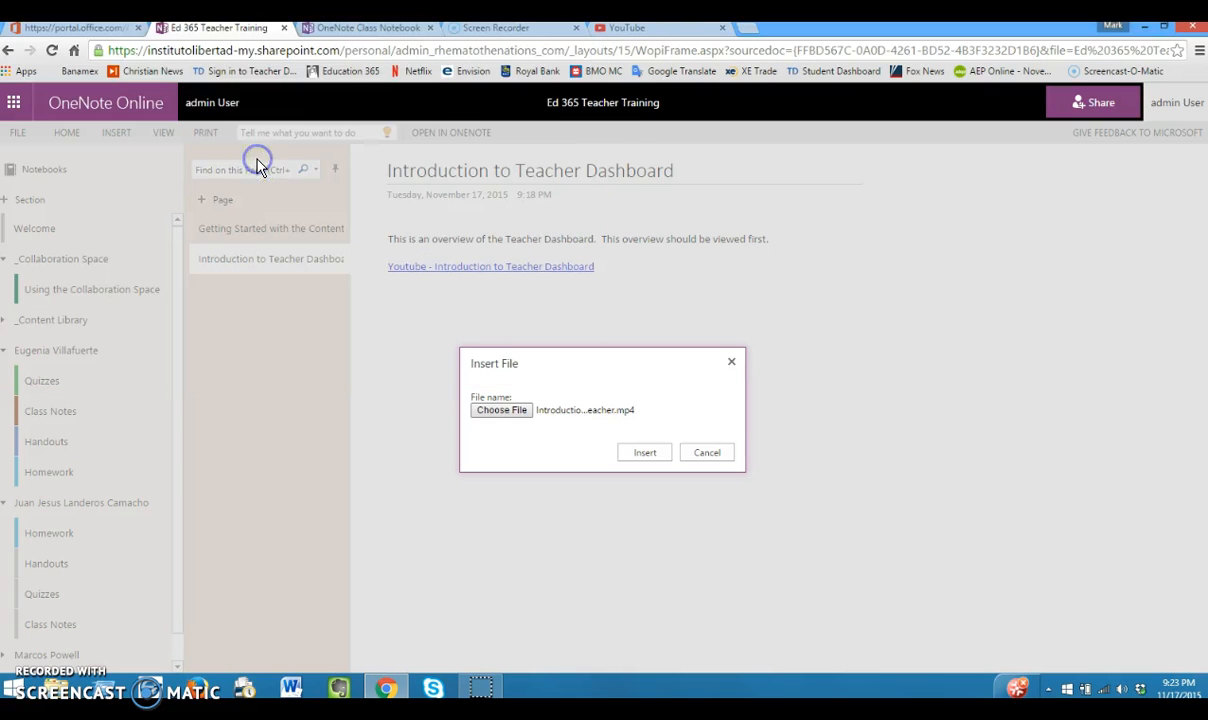
{"action": "left_click", "coordinate": [644, 454]}
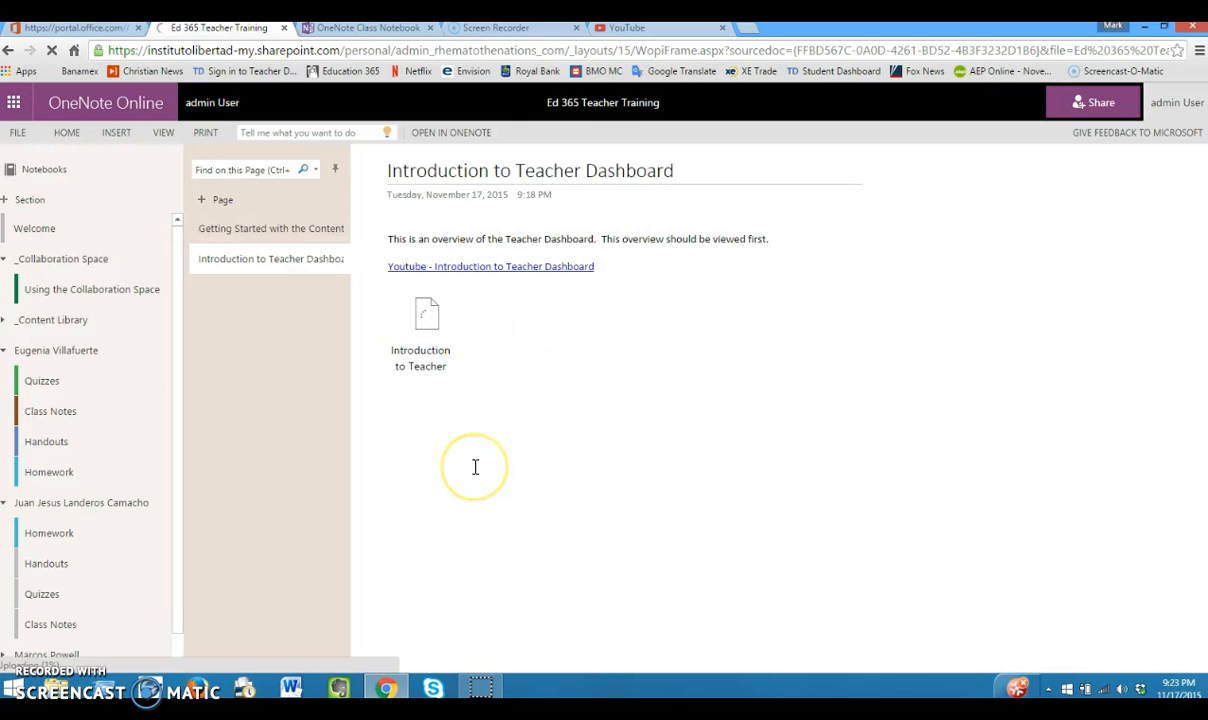
{"action": "left_click", "coordinate": [427, 420]}
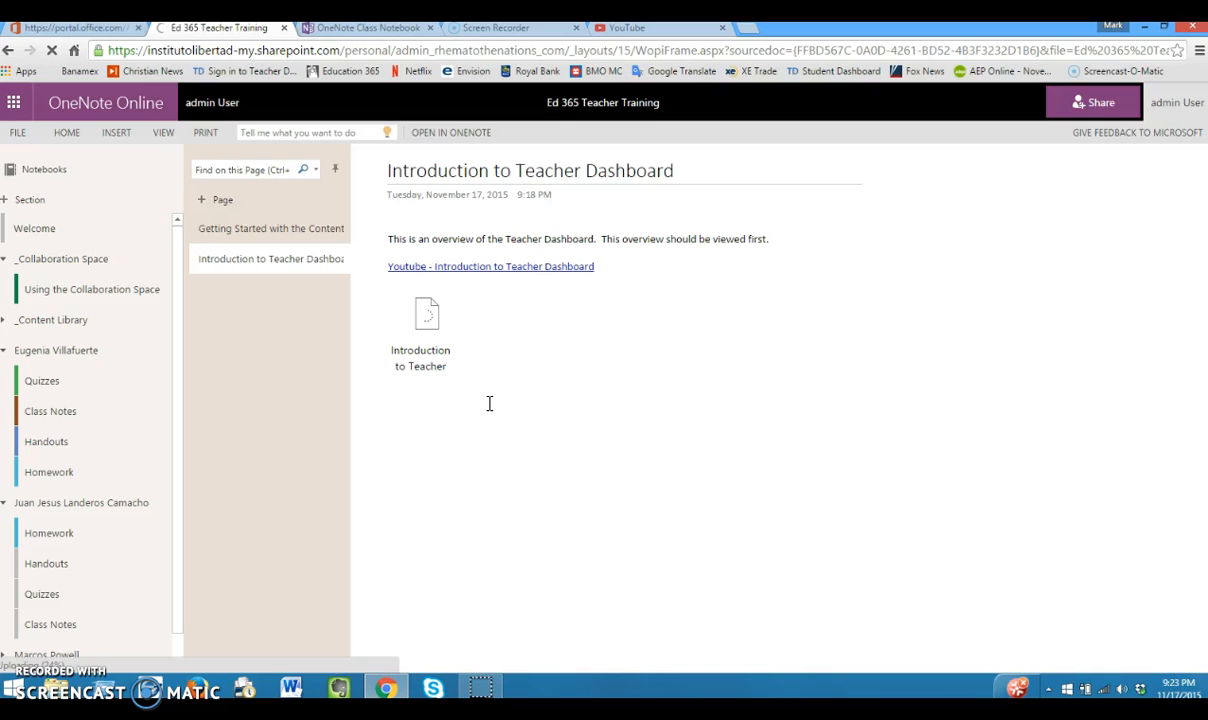
{"action": "left_click", "coordinate": [445, 394]}
Step: Add a new page titled "How To Create Assignments for Students In Teacher Dashboard" to the current section
{"action": "left_click", "coordinate": [116, 132]}
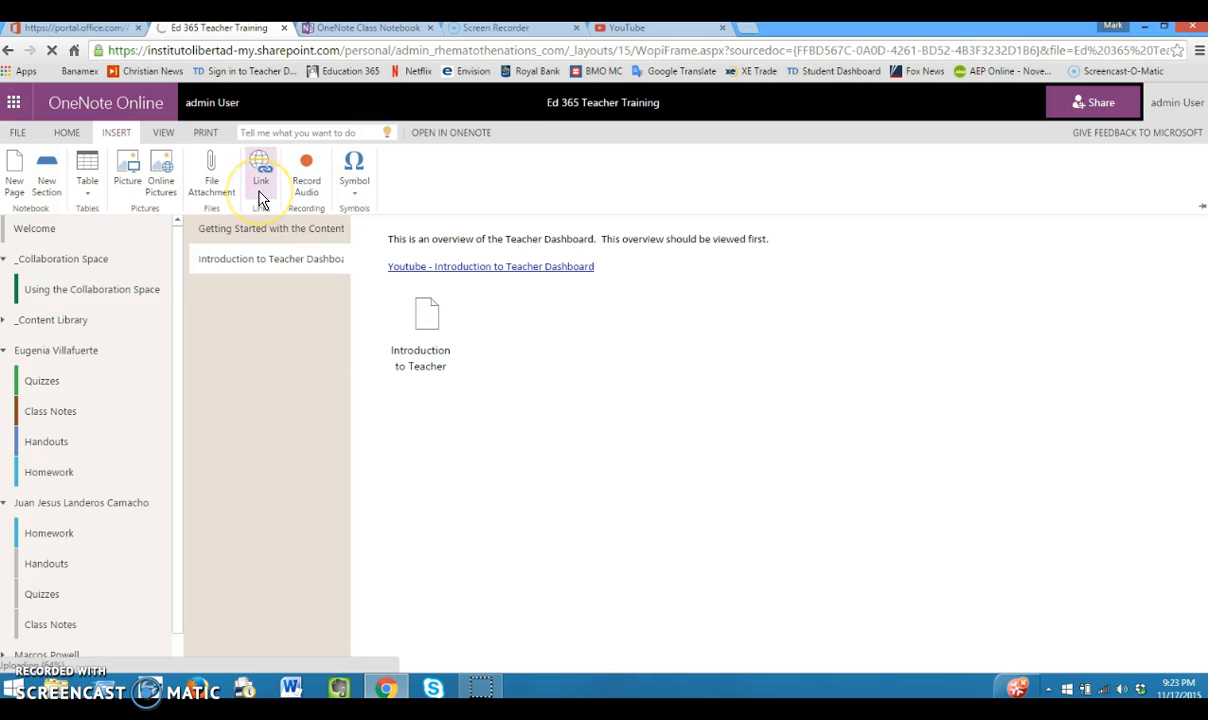
{"action": "left_click", "coordinate": [219, 204]}
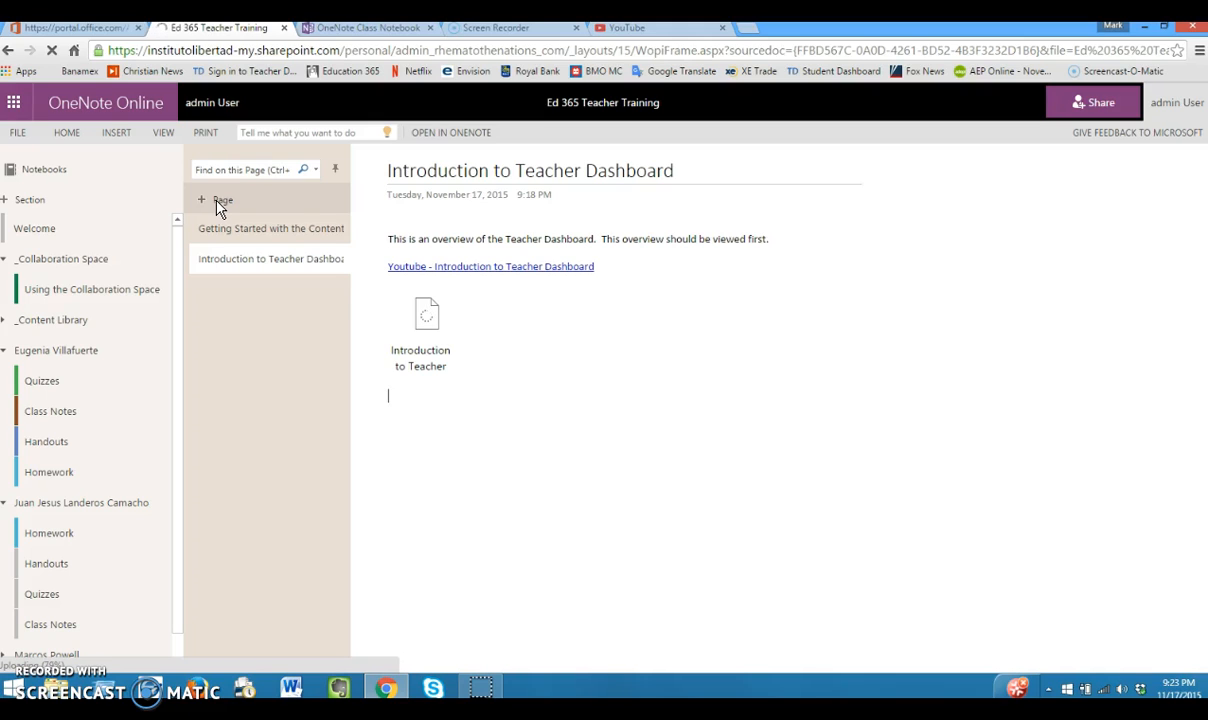
{"action": "left_click", "coordinate": [256, 308]}
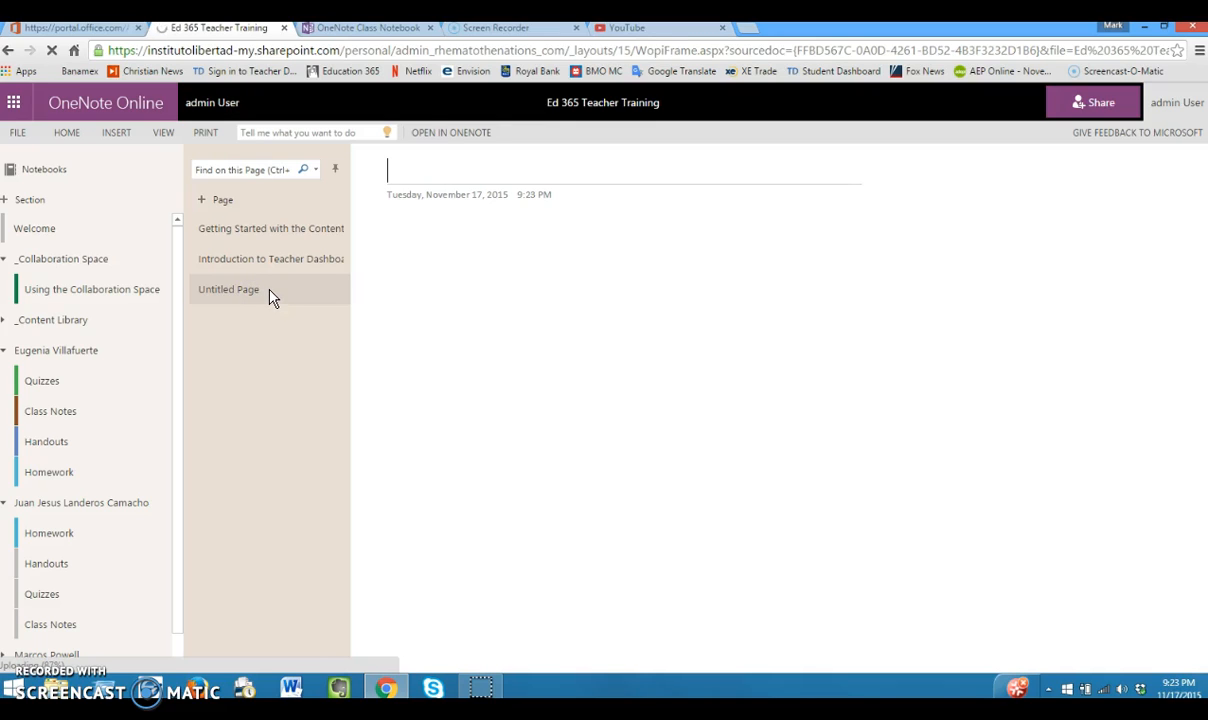
{"action": "type", "text": "How To Cre"}
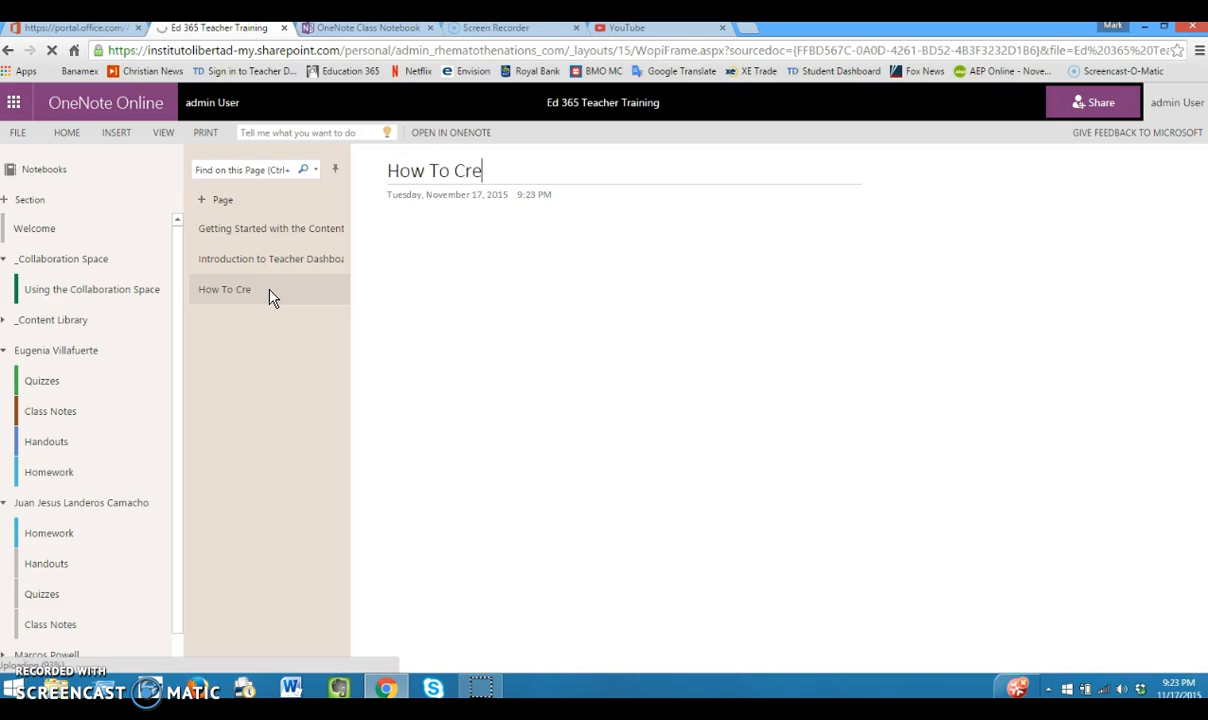
{"action": "type", "text": "ate Assignments for Students In Teacher Da"}
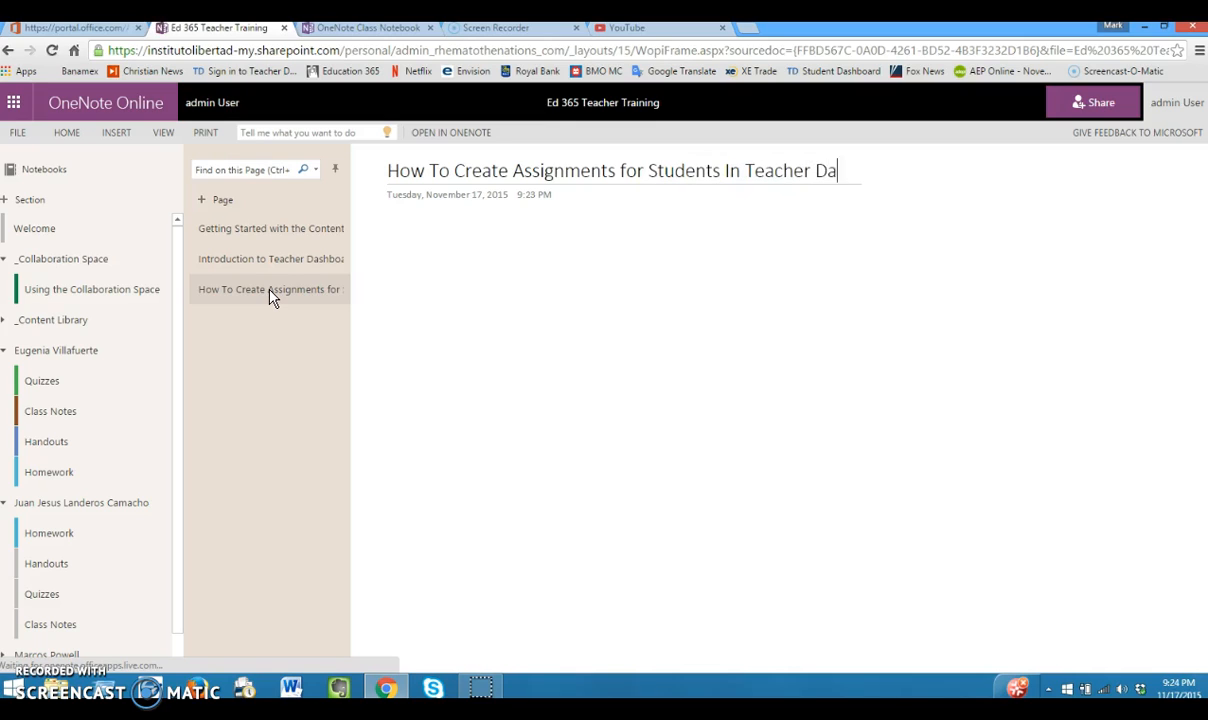
{"action": "type", "text": "shboard"}
{"action": "key", "text": "Return"}
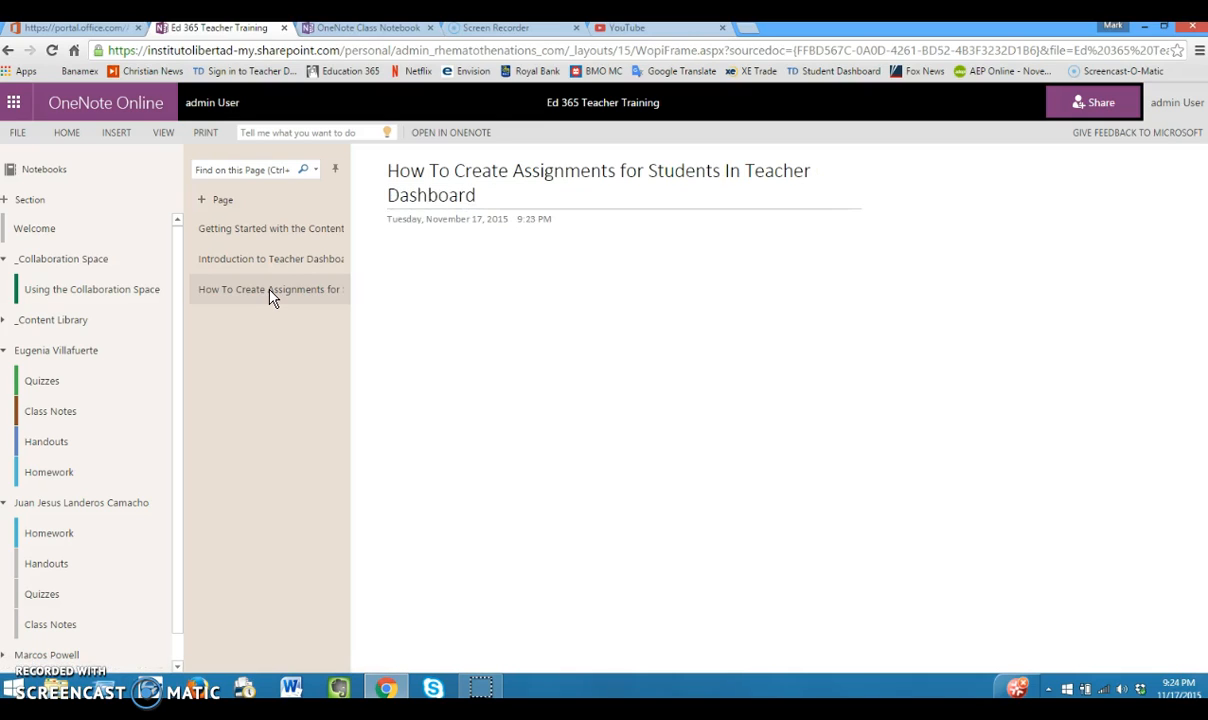
Step: Write "This section will explore how to create assignments that can be graded and used." in the new page's body
{"action": "type", "text": "This sec"}
{"action": "type", "text": "tion will ex"}
{"action": "type", "text": "po"}
{"action": "type", "text": "lore how th"}
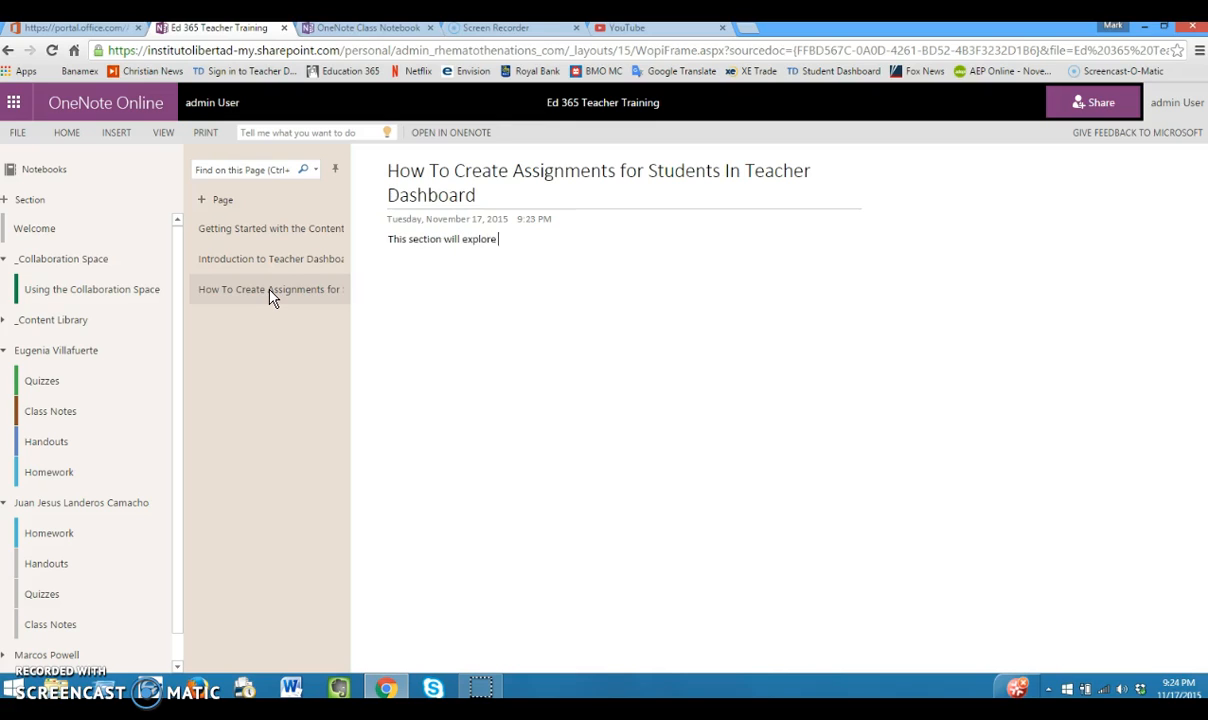
{"action": "type", "text": "o cr"}
{"action": "key", "text": "BackSpace"}
{"action": "key", "text": "BackSpace"}
{"action": "type", "text": "create assignments that c"}
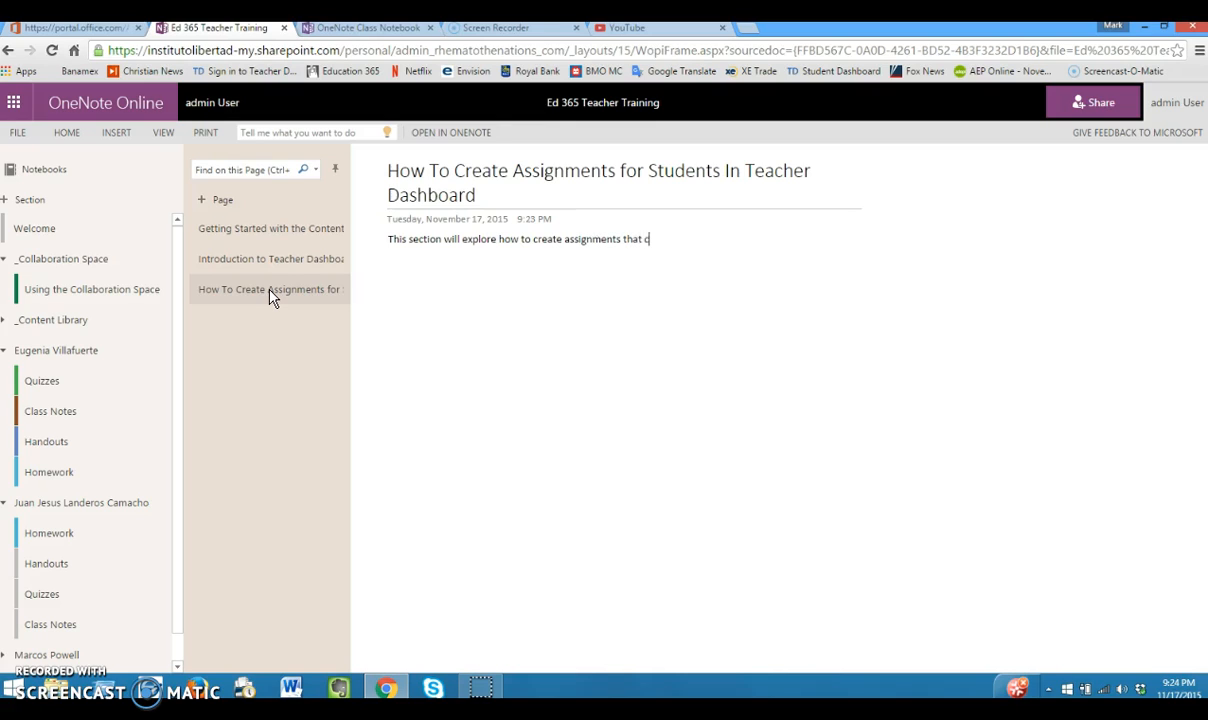
{"action": "type", "text": "an be graded and used."}
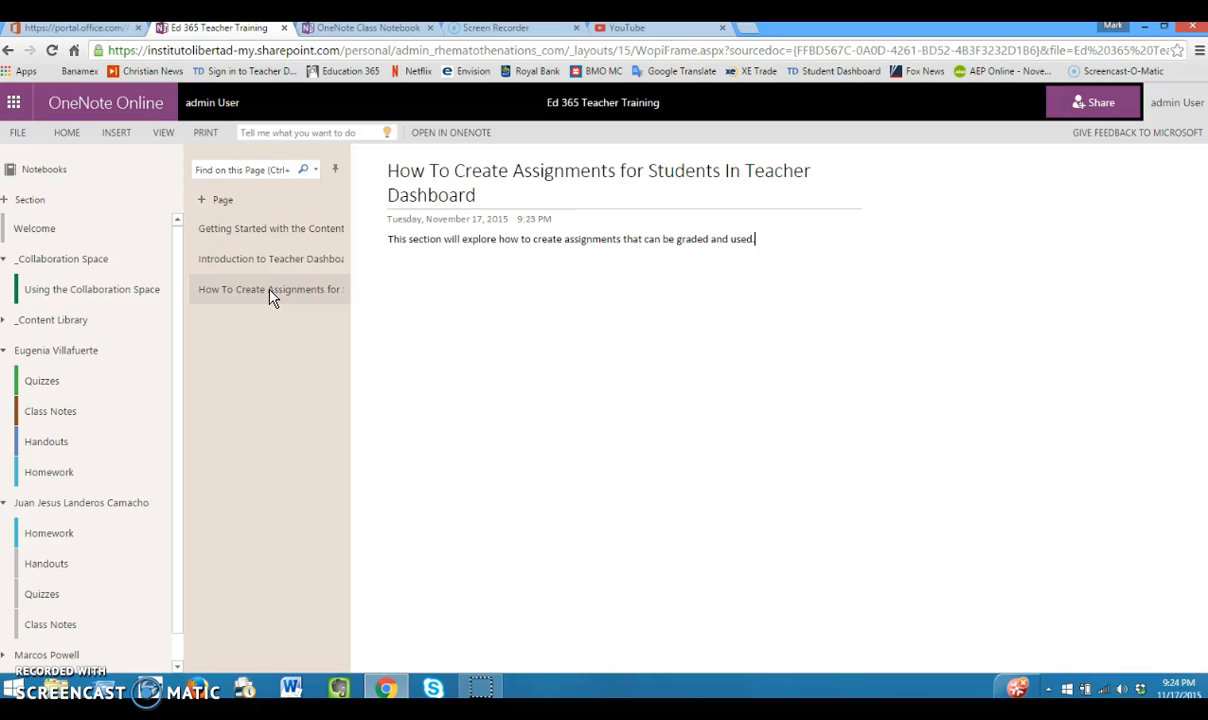
Step: Try to attach "Setting up Assignments and subjects.mp4" from the RTN Videos folder below the page's text
{"action": "left_click", "coordinate": [432, 286]}
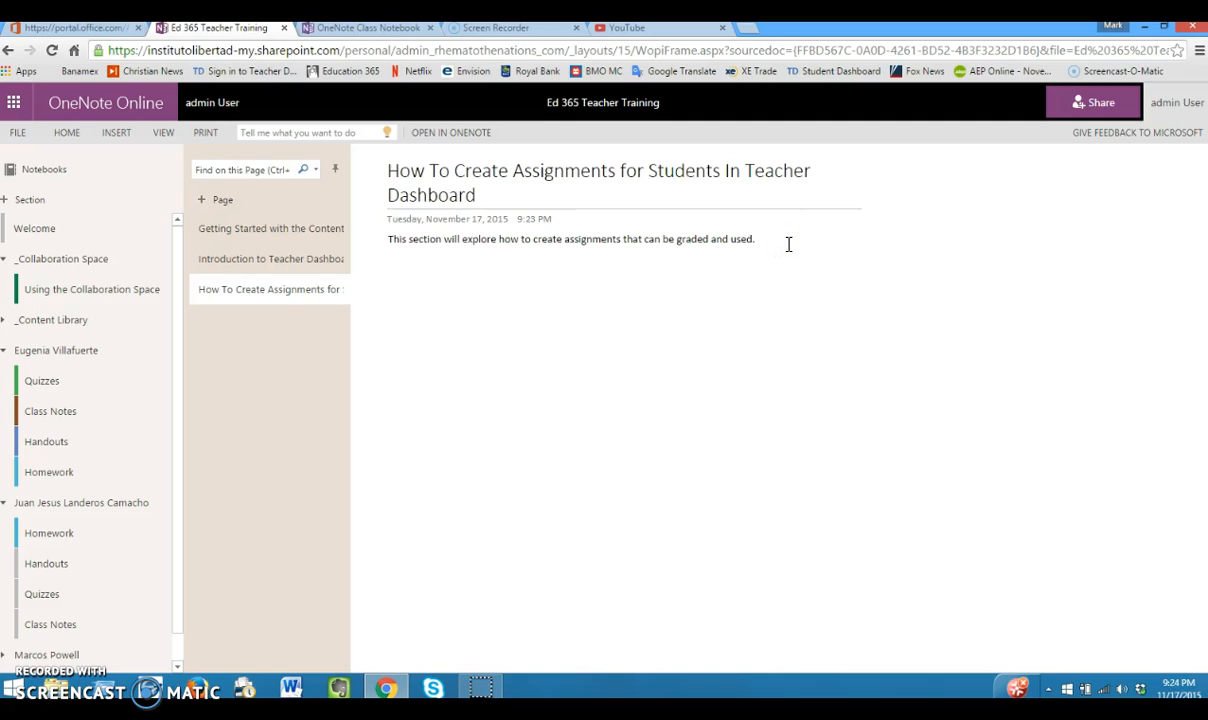
{"action": "left_click", "coordinate": [116, 137]}
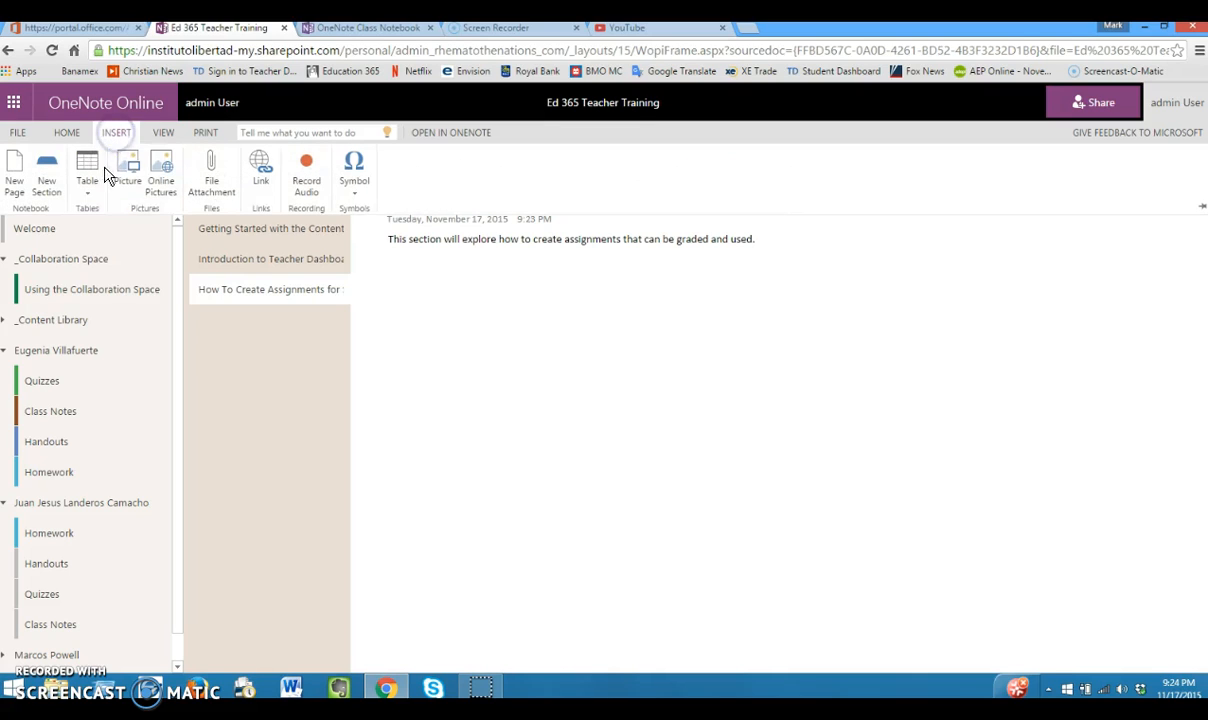
{"action": "left_click", "coordinate": [210, 186]}
{"action": "left_click", "coordinate": [498, 411]}
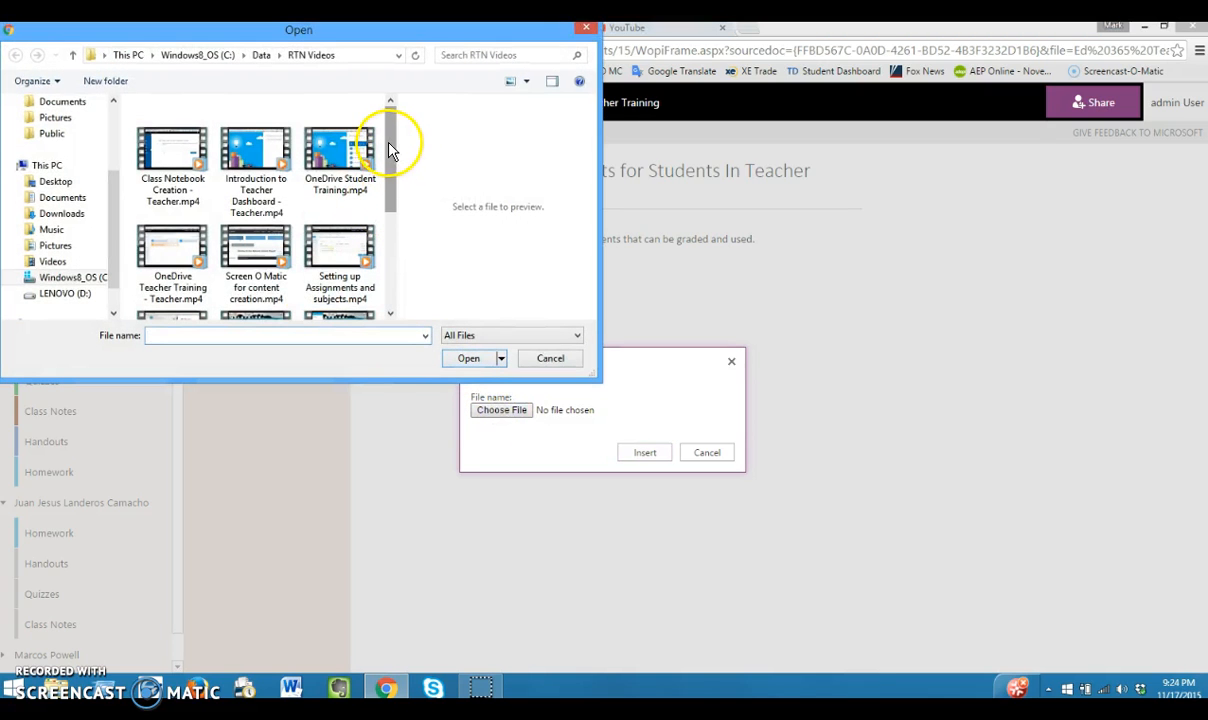
{"action": "left_click_drag", "start_coordinate": [390, 148], "coordinate": [392, 180]}
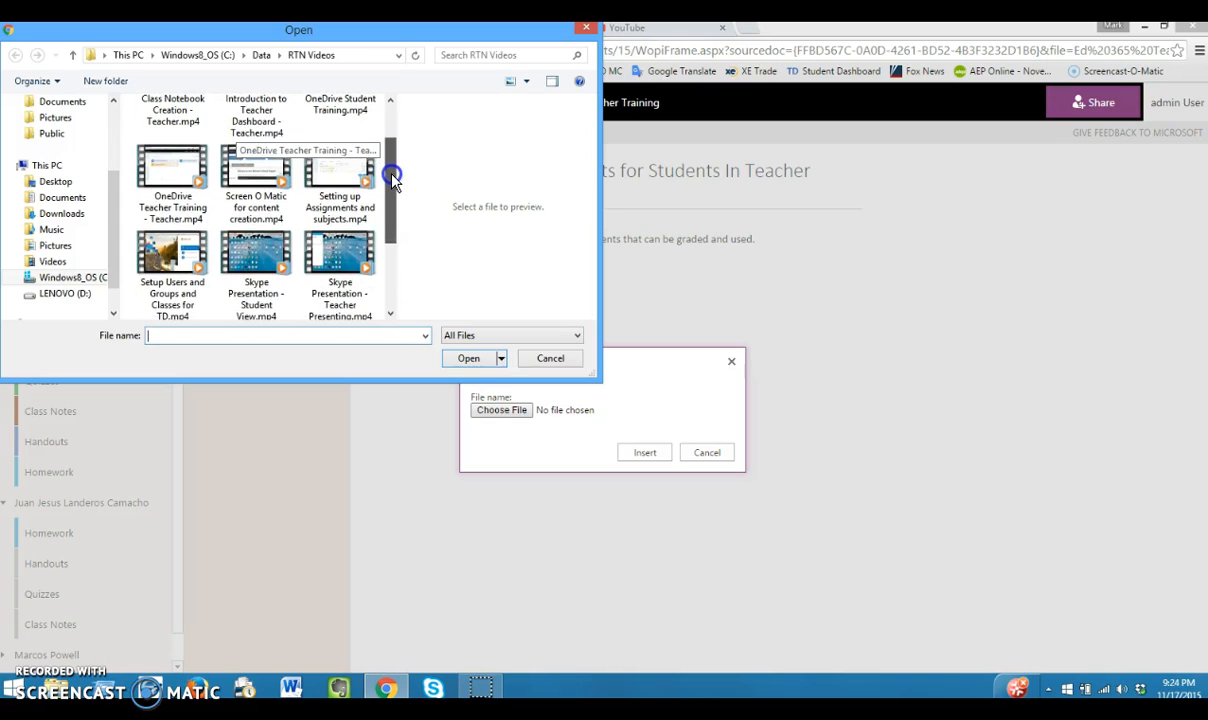
{"action": "double_click", "coordinate": [335, 180]}
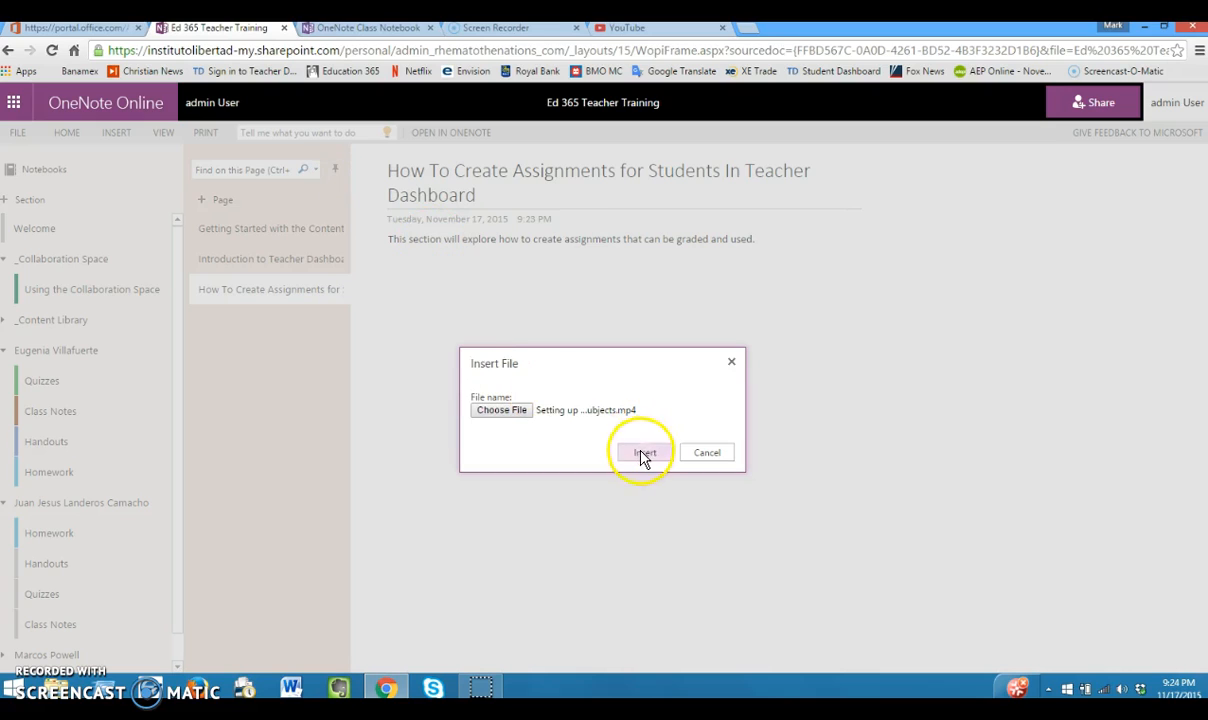
{"action": "left_click", "coordinate": [642, 456]}
{"action": "left_click", "coordinate": [706, 456]}
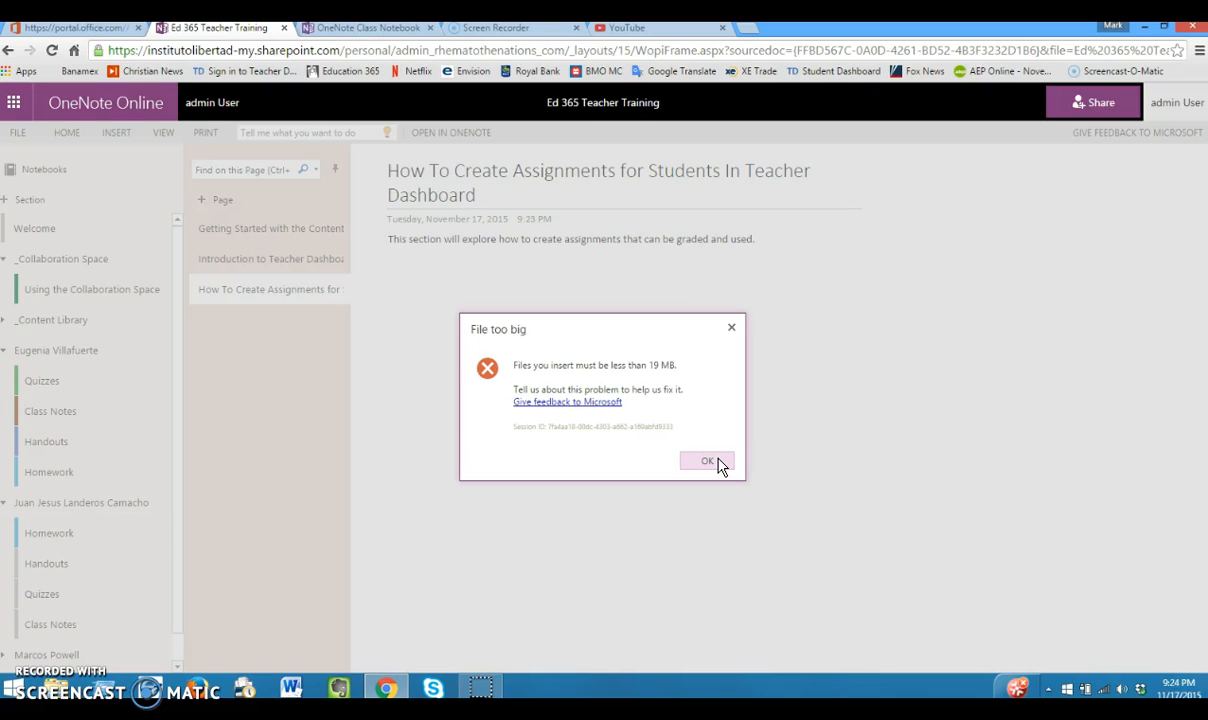
{"action": "left_click", "coordinate": [716, 462]}
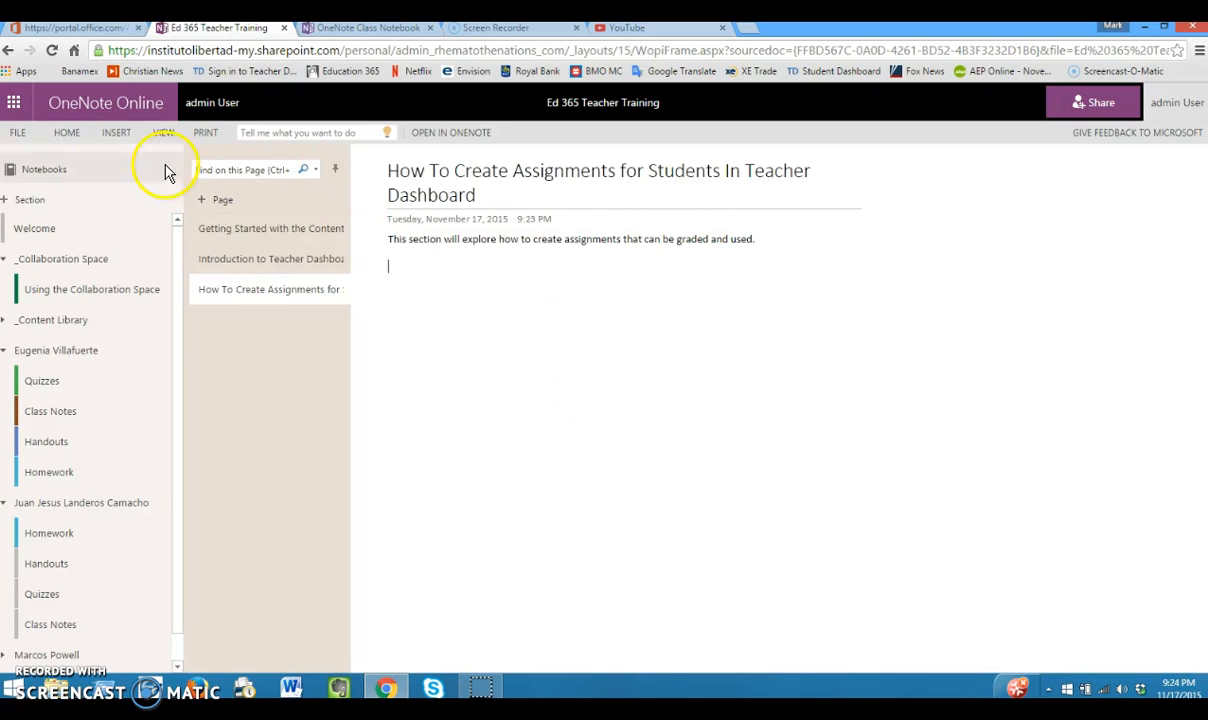
Step: Start a link below the page's text, switch to YouTube and copy the URL of the "Setting up Assignments and subjects - Teachers" video
{"action": "left_click", "coordinate": [115, 134]}
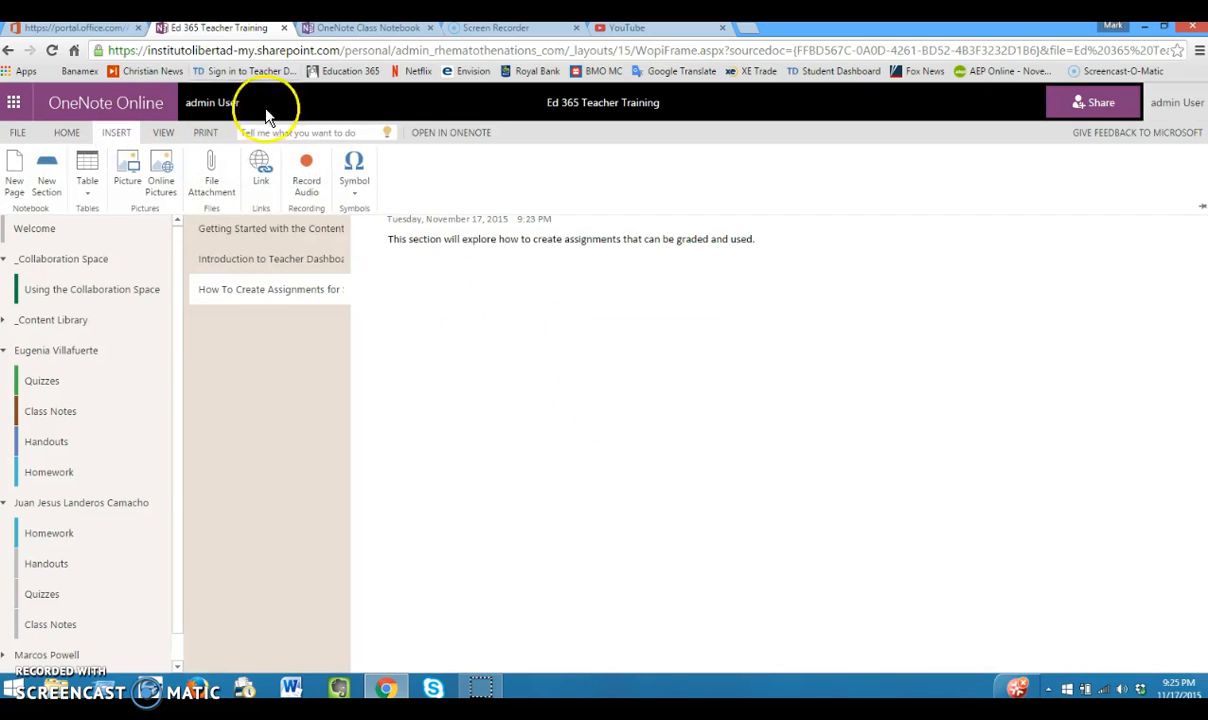
{"action": "left_click", "coordinate": [259, 172]}
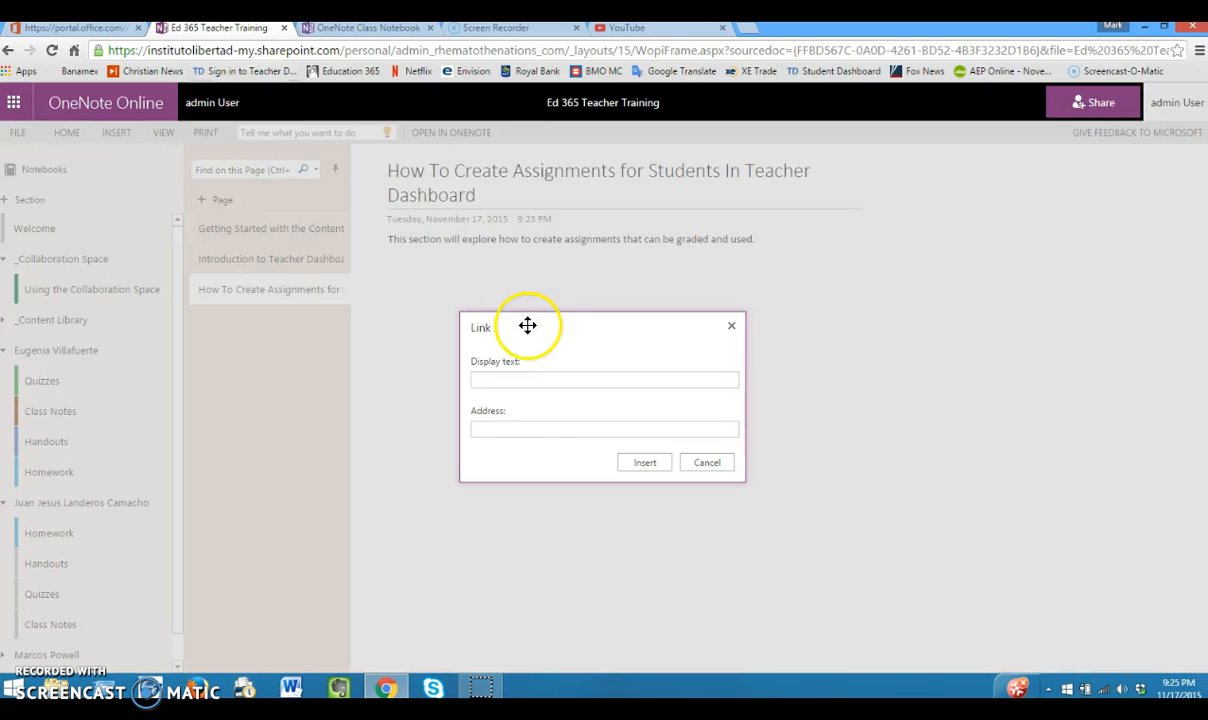
{"action": "left_click", "coordinate": [645, 28]}
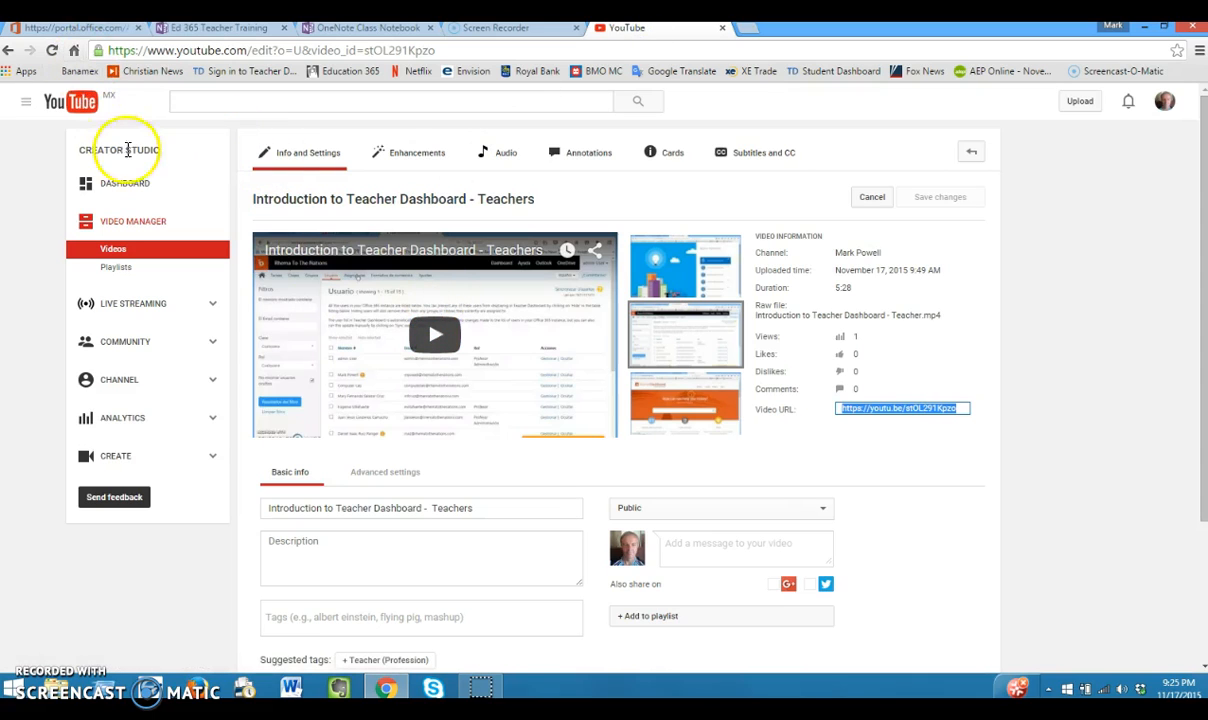
{"action": "left_click", "coordinate": [8, 50]}
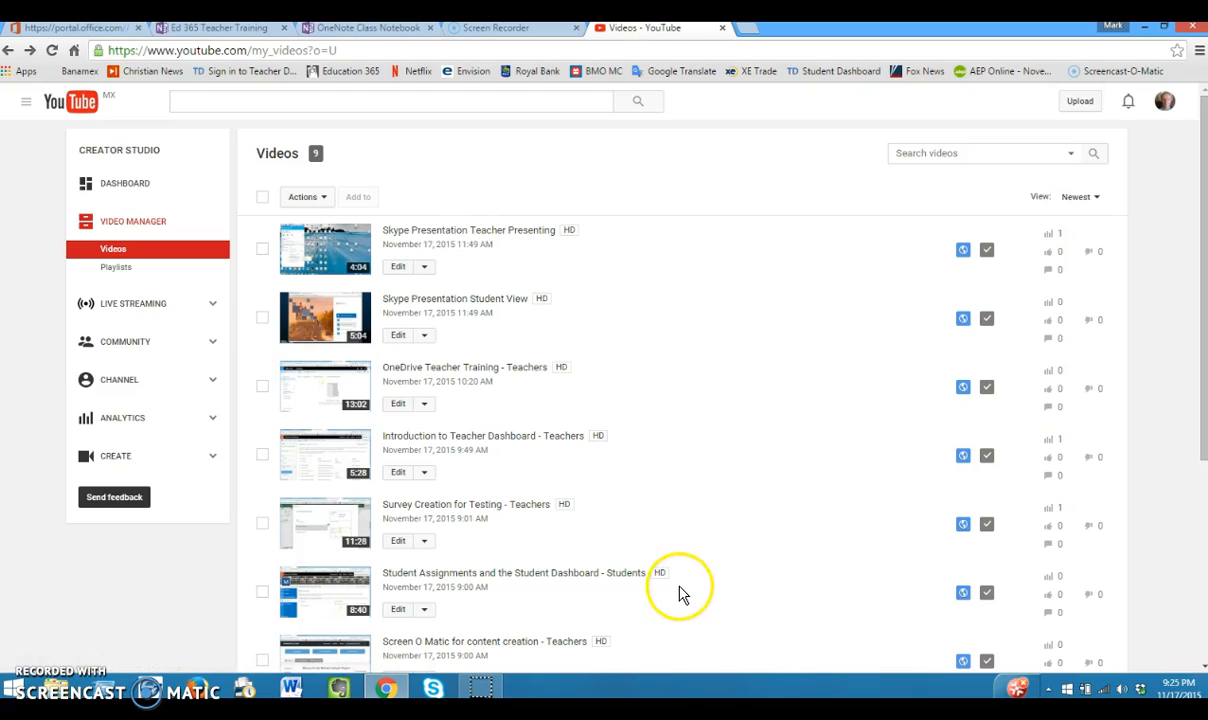
{"action": "left_click", "coordinate": [640, 588]}
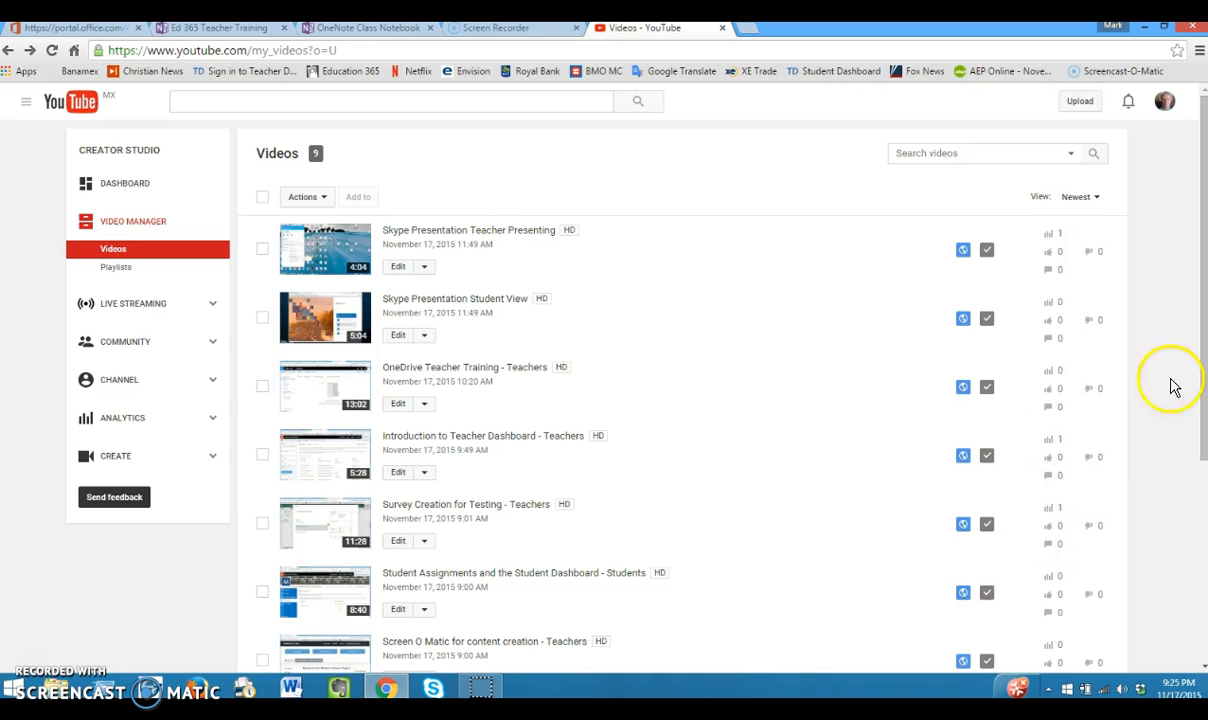
{"action": "left_click_drag", "start_coordinate": [1204, 341], "coordinate": [1204, 471]}
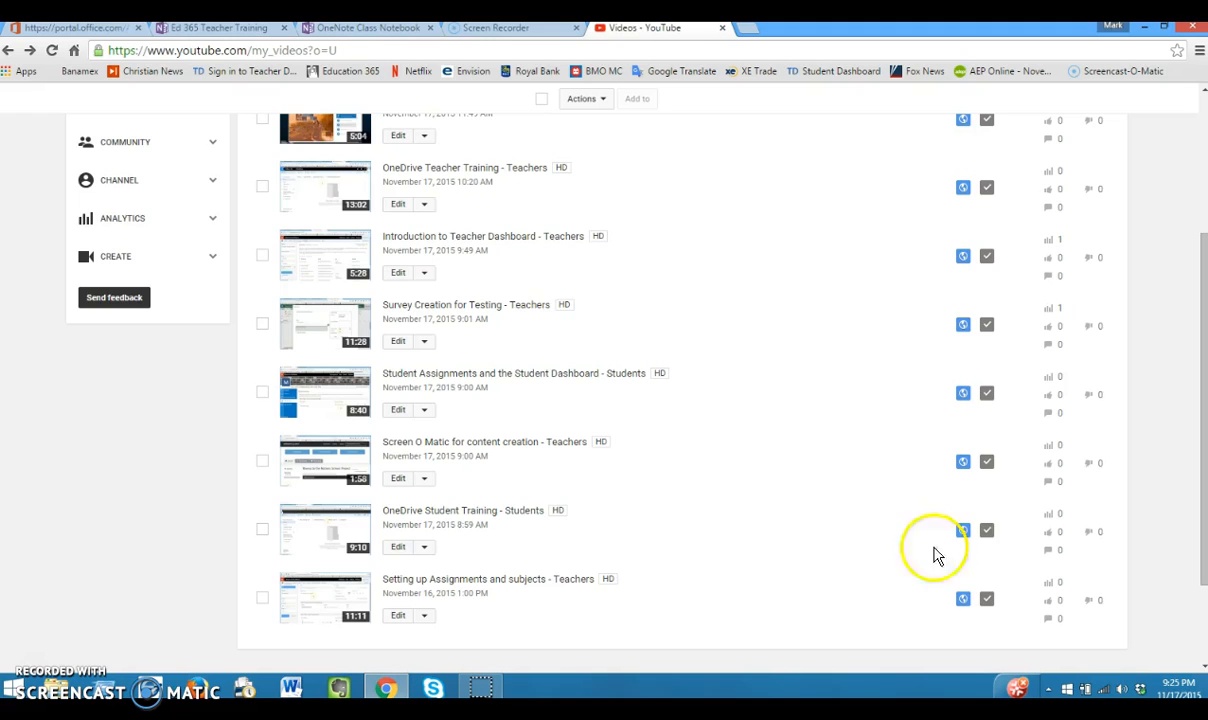
{"action": "left_click", "coordinate": [398, 615]}
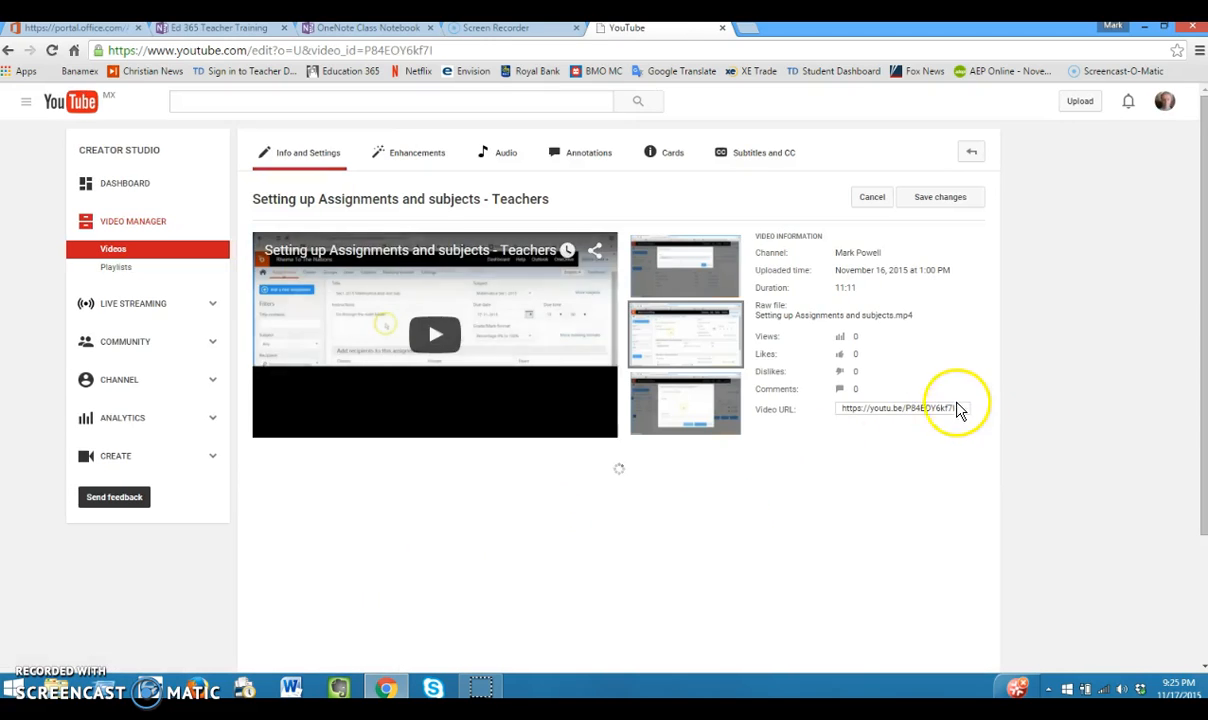
{"action": "left_click_drag", "start_coordinate": [962, 408], "coordinate": [826, 416]}
{"action": "key", "text": "ctrl+c"}
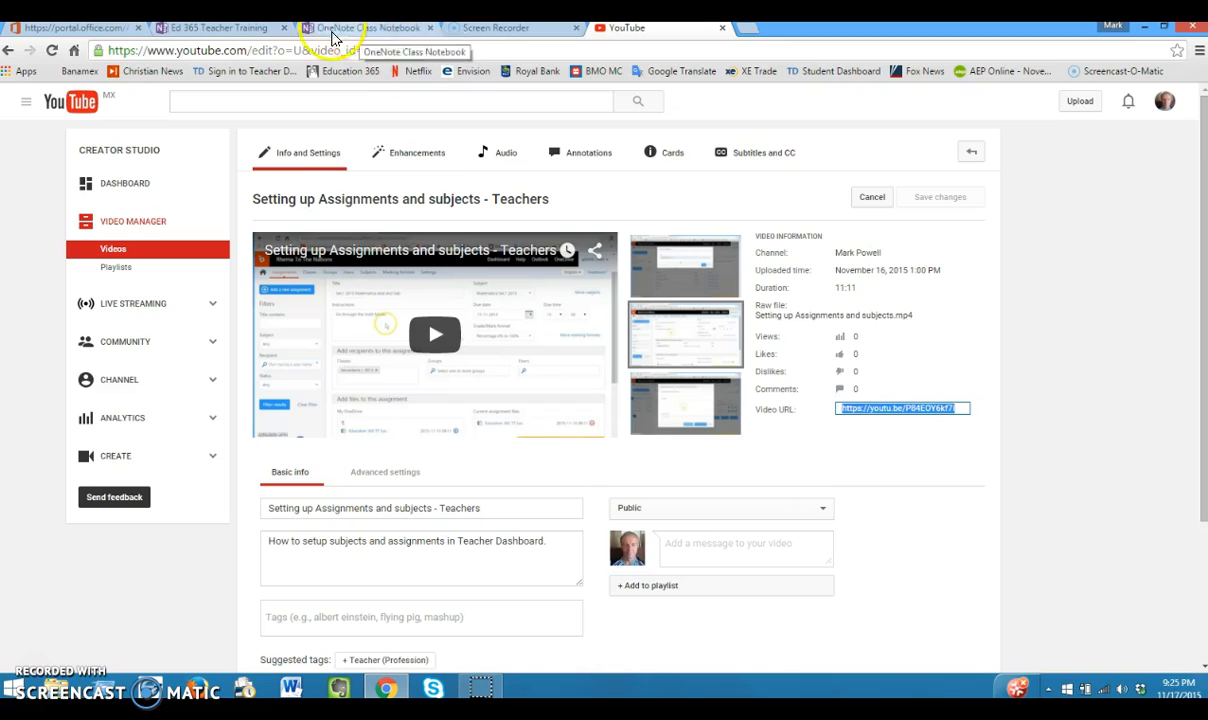
Step: Back in the notebook, insert the copied video URL as a link displayed as "Creating Assignments in Teacher Dashboard"
{"action": "left_click", "coordinate": [243, 30]}
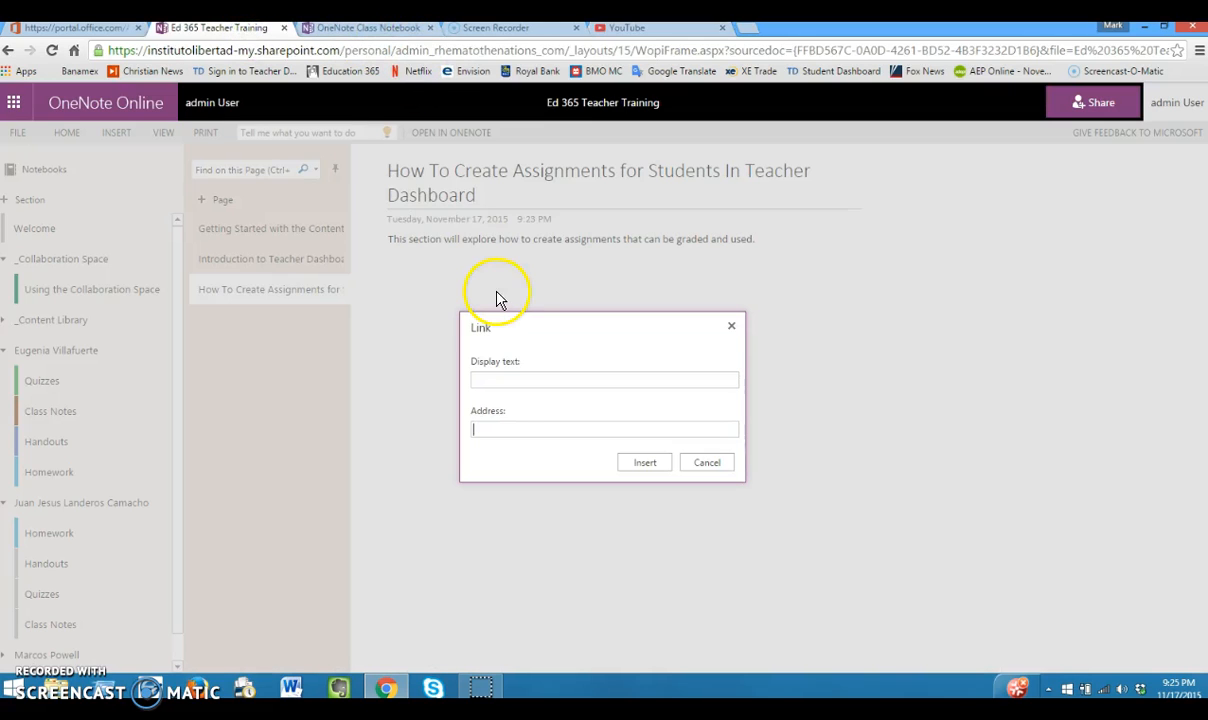
{"action": "key", "text": "ctrl+v"}
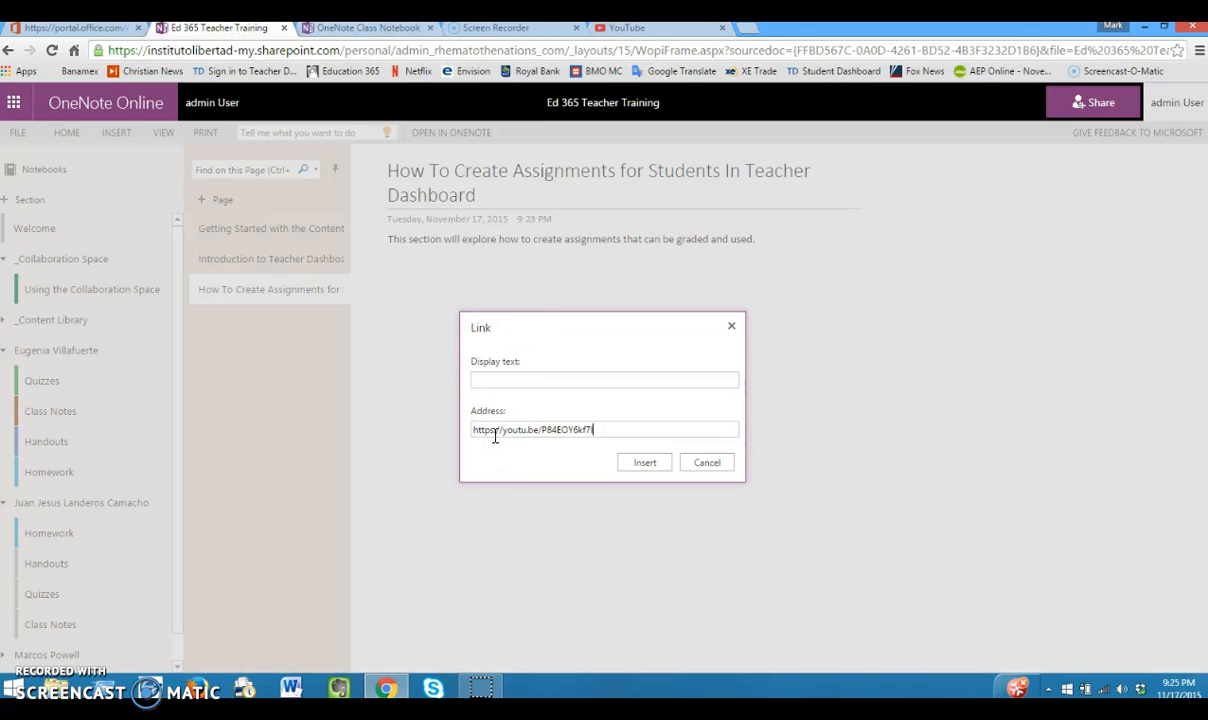
{"action": "left_click", "coordinate": [528, 378]}
{"action": "type", "text": "Creating Assigen"}
{"action": "key", "text": "BackSpace"}
{"action": "key", "text": "BackSpace"}
{"action": "type", "text": "nments in Teacher Dashboard"}
{"action": "left_click", "coordinate": [643, 465]}
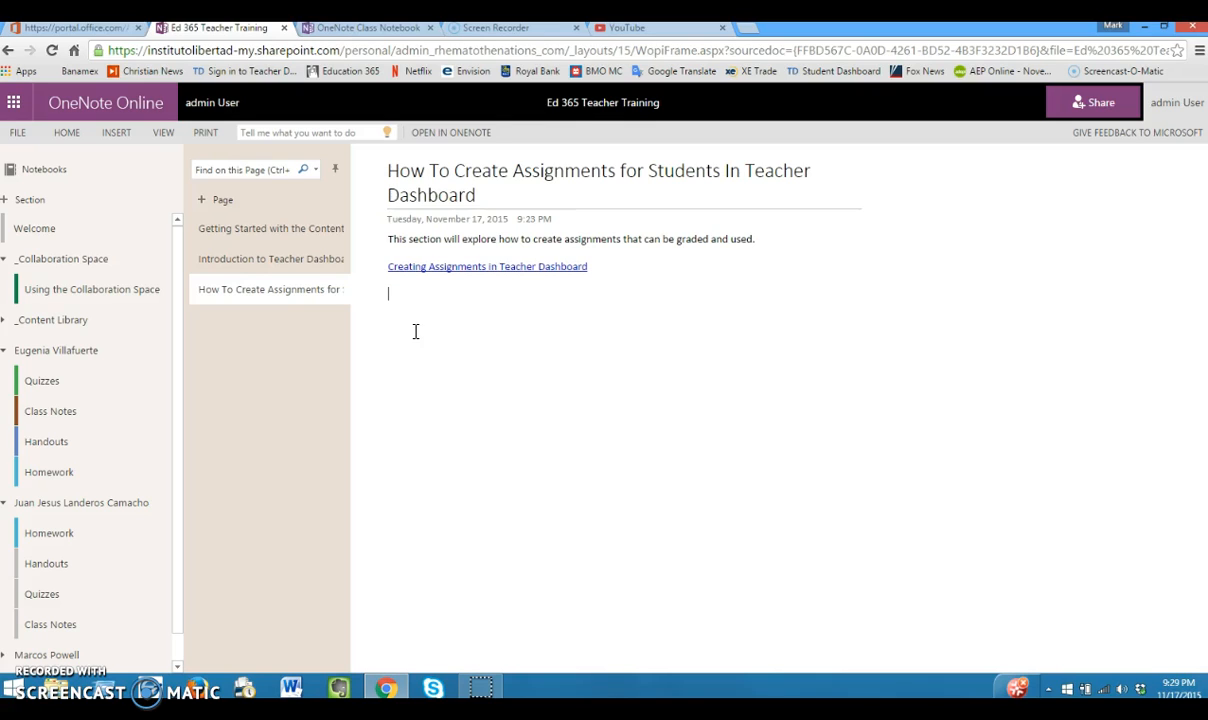
{"action": "left_click", "coordinate": [398, 292]}
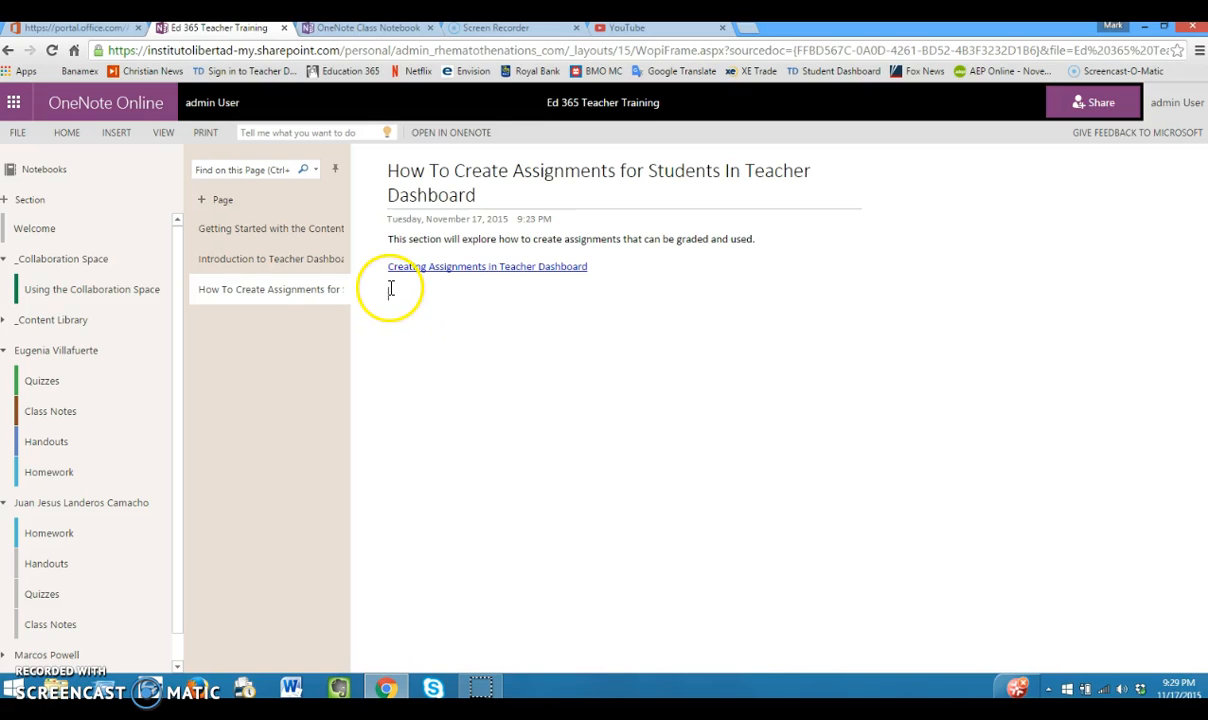